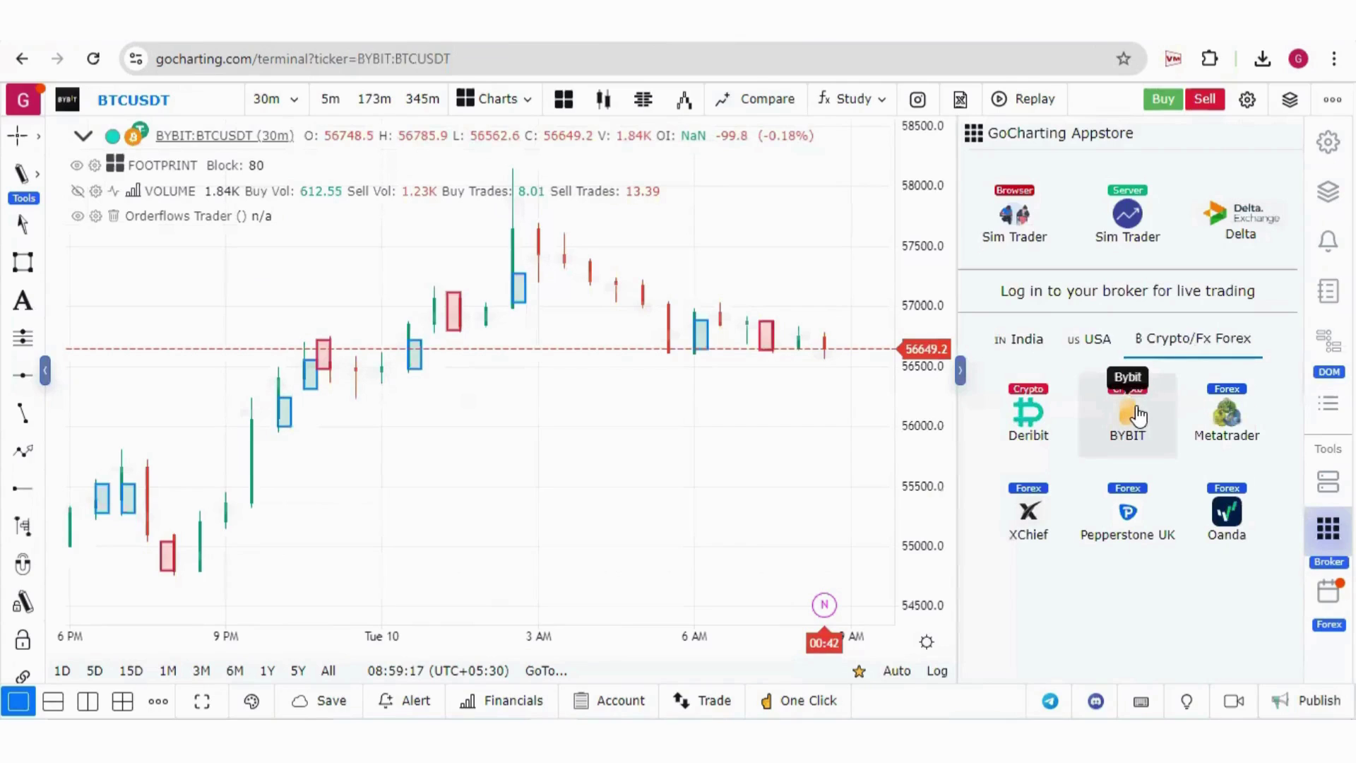
Step: Choose Bybit as the crypto broker for live trading and open API management in the Bybit account
left_click(1142, 418)
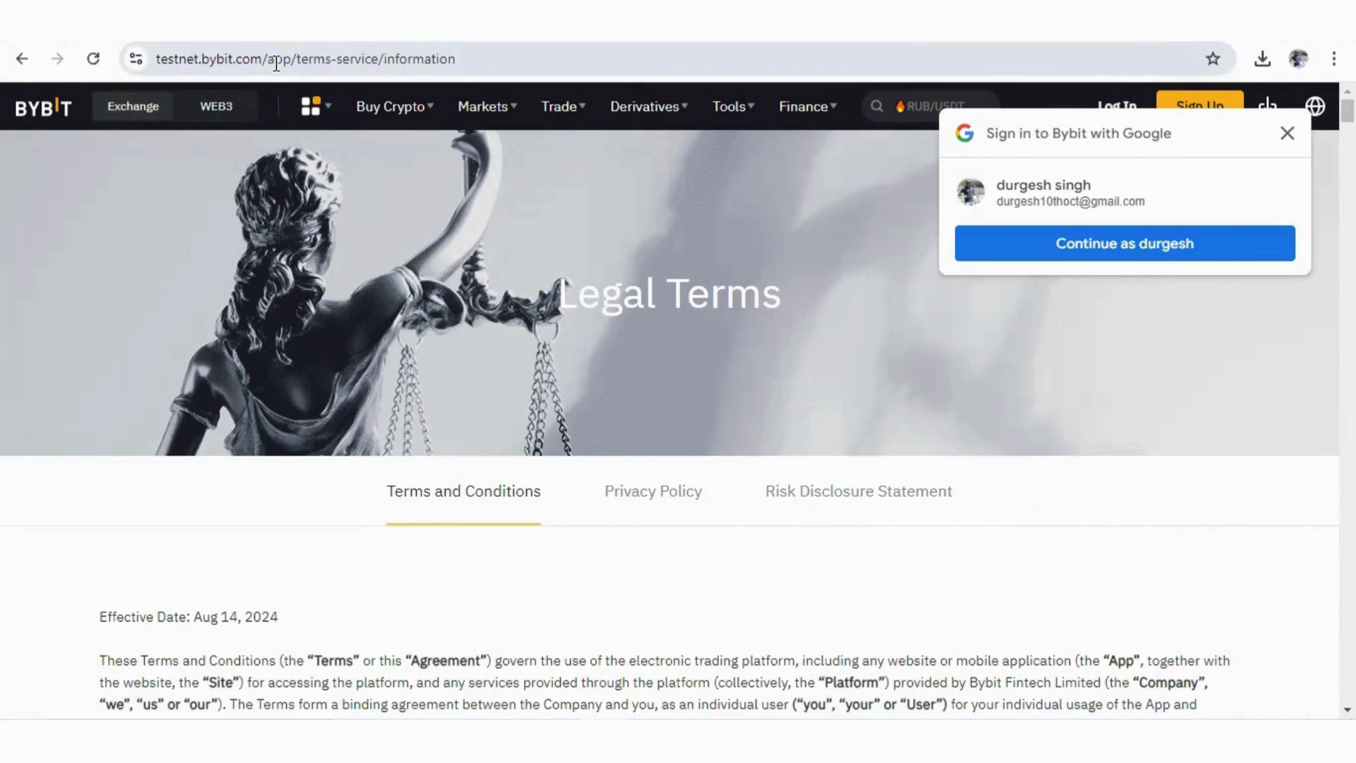
left_click(1128, 358)
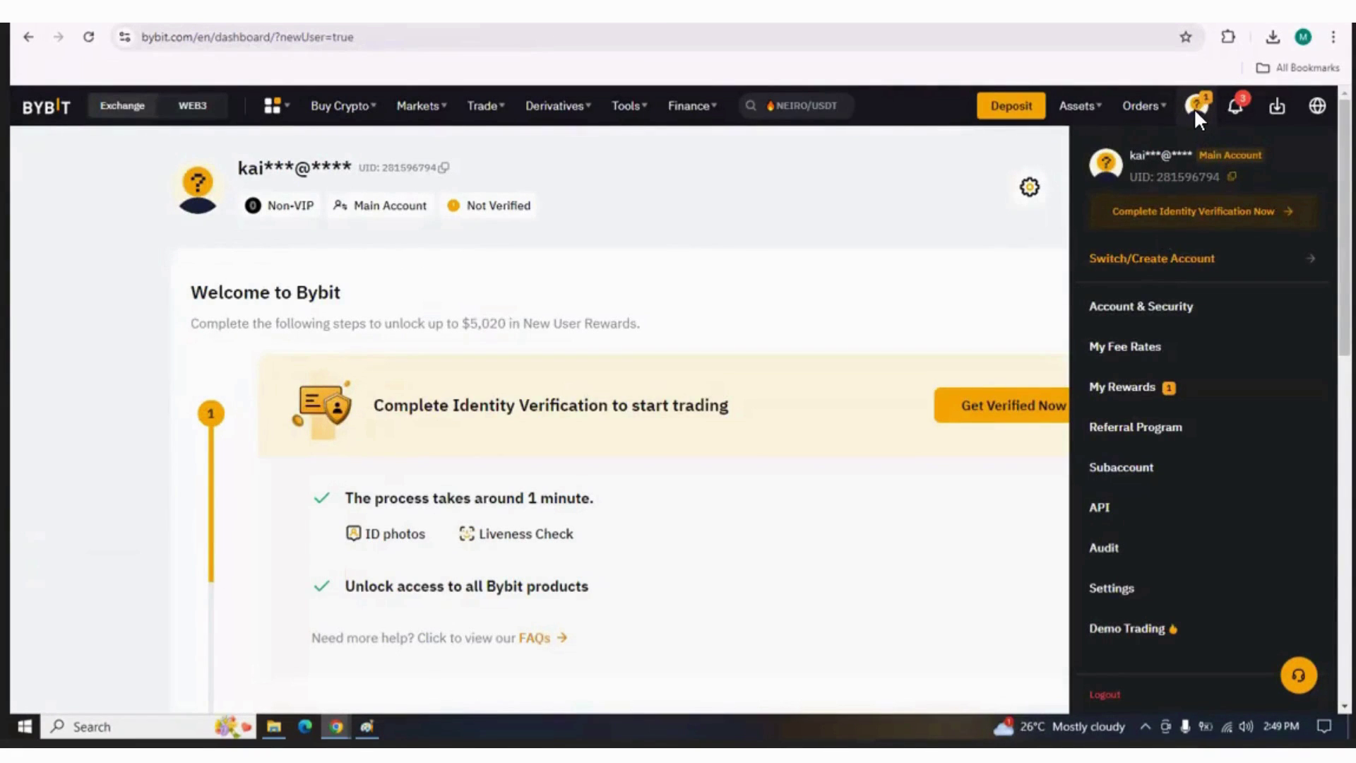
left_click(1101, 507)
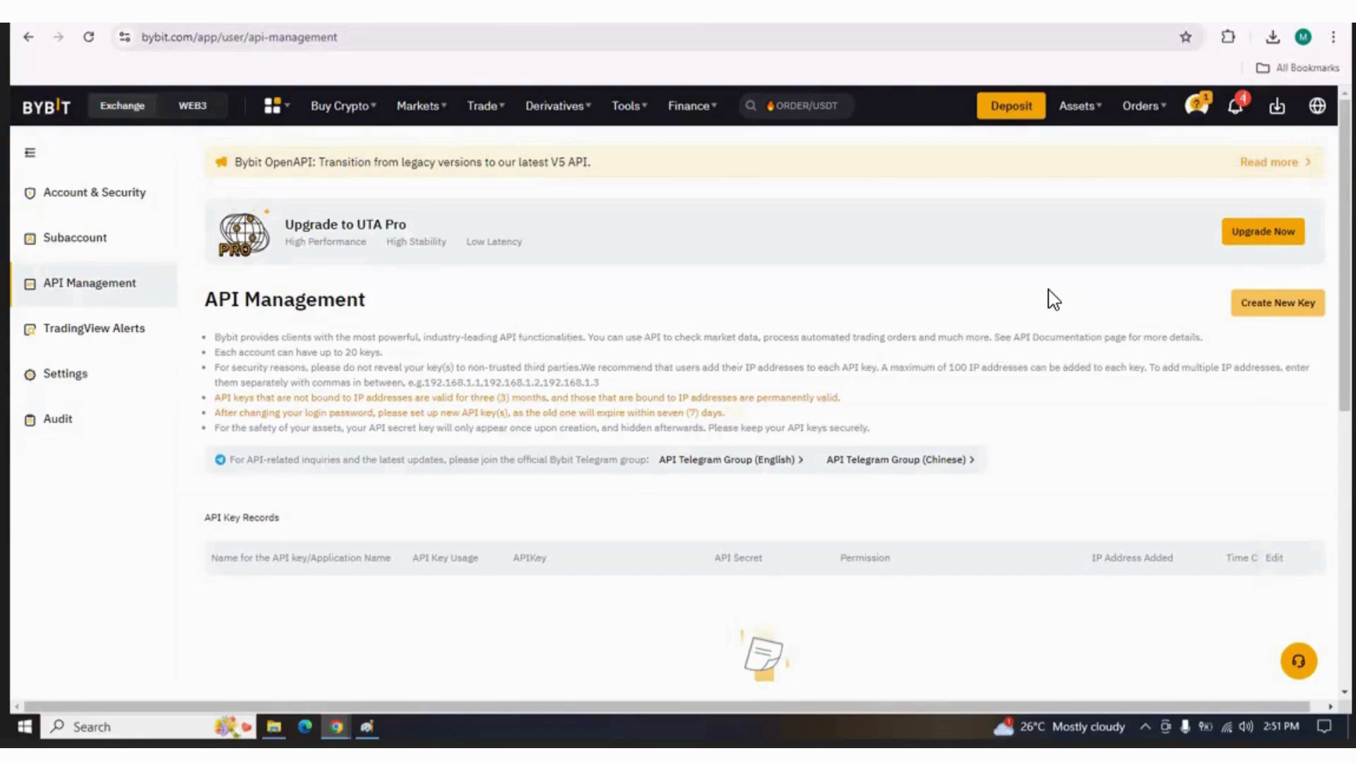
Step: Start a new API key and begin the required Google Two Factor Authentication setup, entering the emailed verification code
left_click(1275, 310)
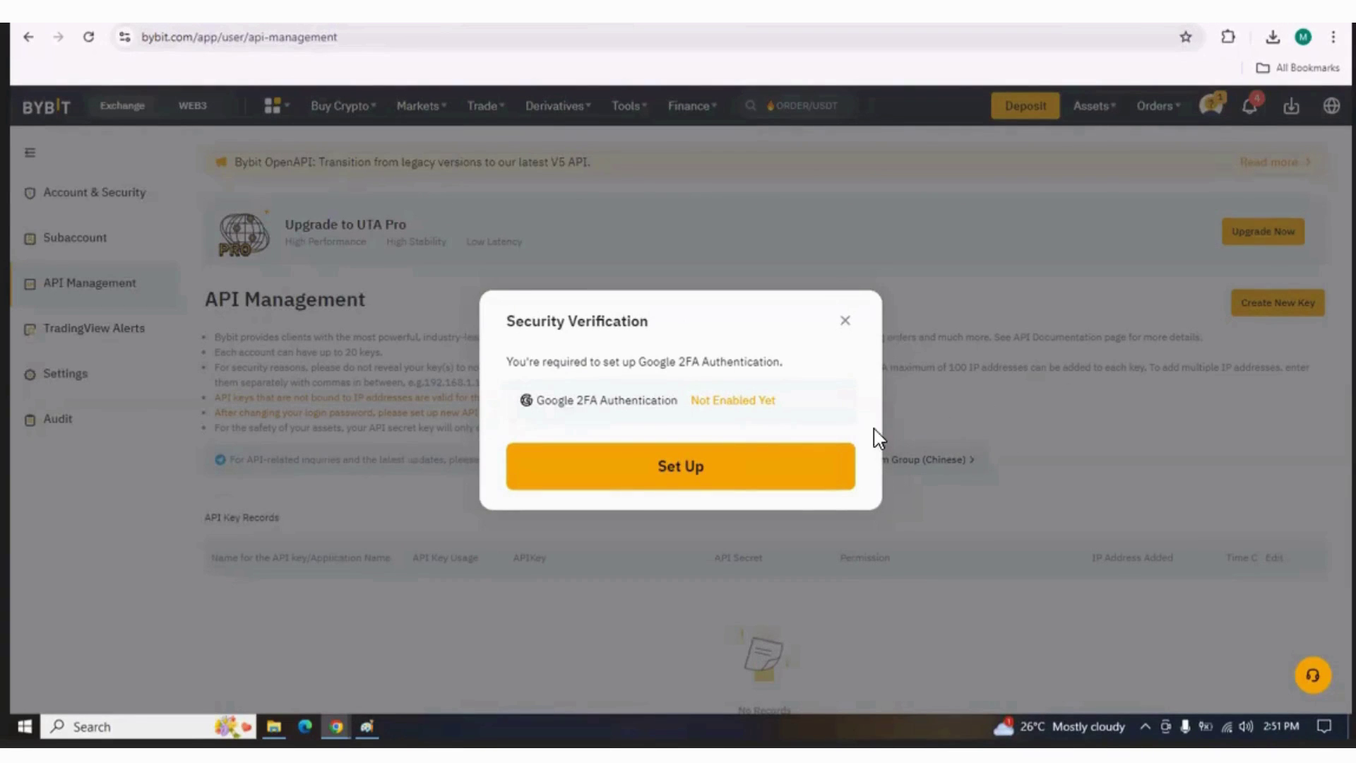
left_click(671, 475)
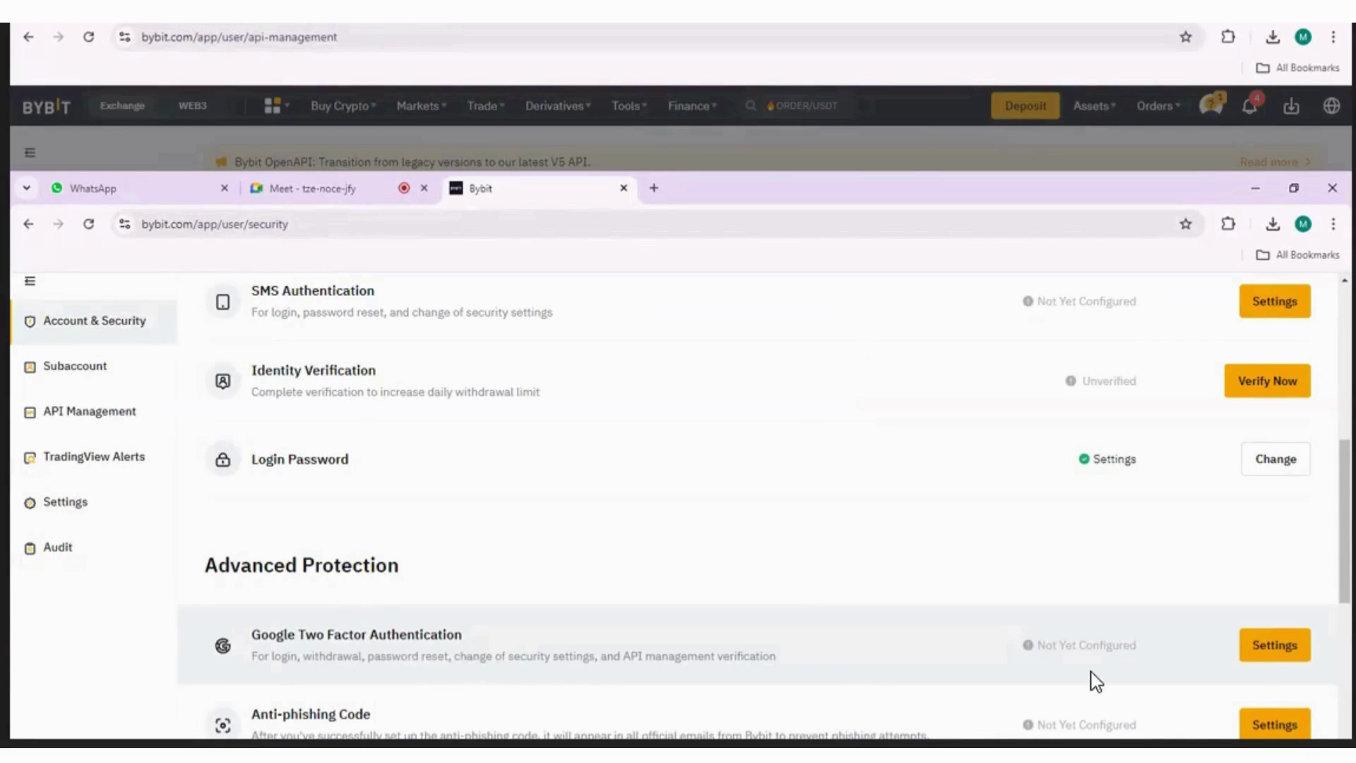
left_click(1264, 655)
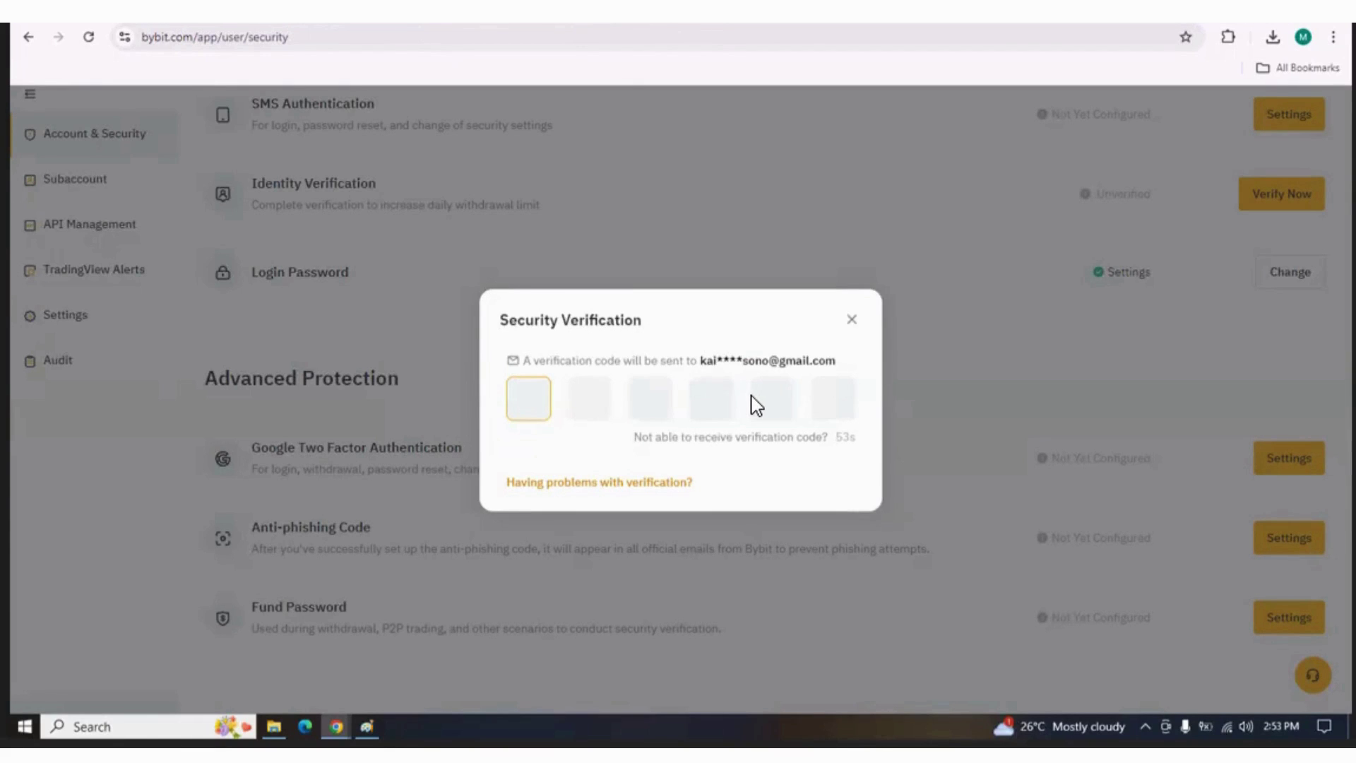
key("ctrl+v")
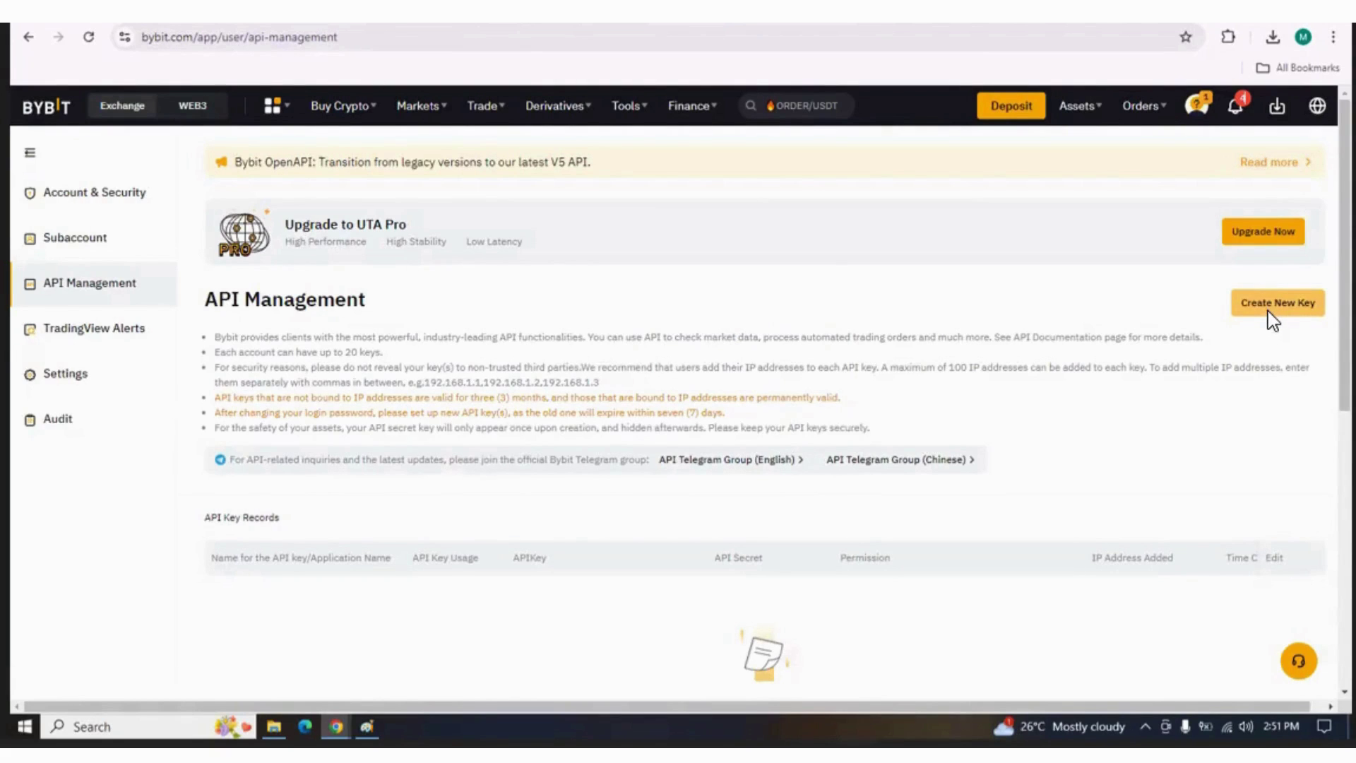
Step: Create a Read-Write API key with Unified Trading permissions for the third-party application GoCharting, and verify it with the Google 2FA code
left_click(1272, 319)
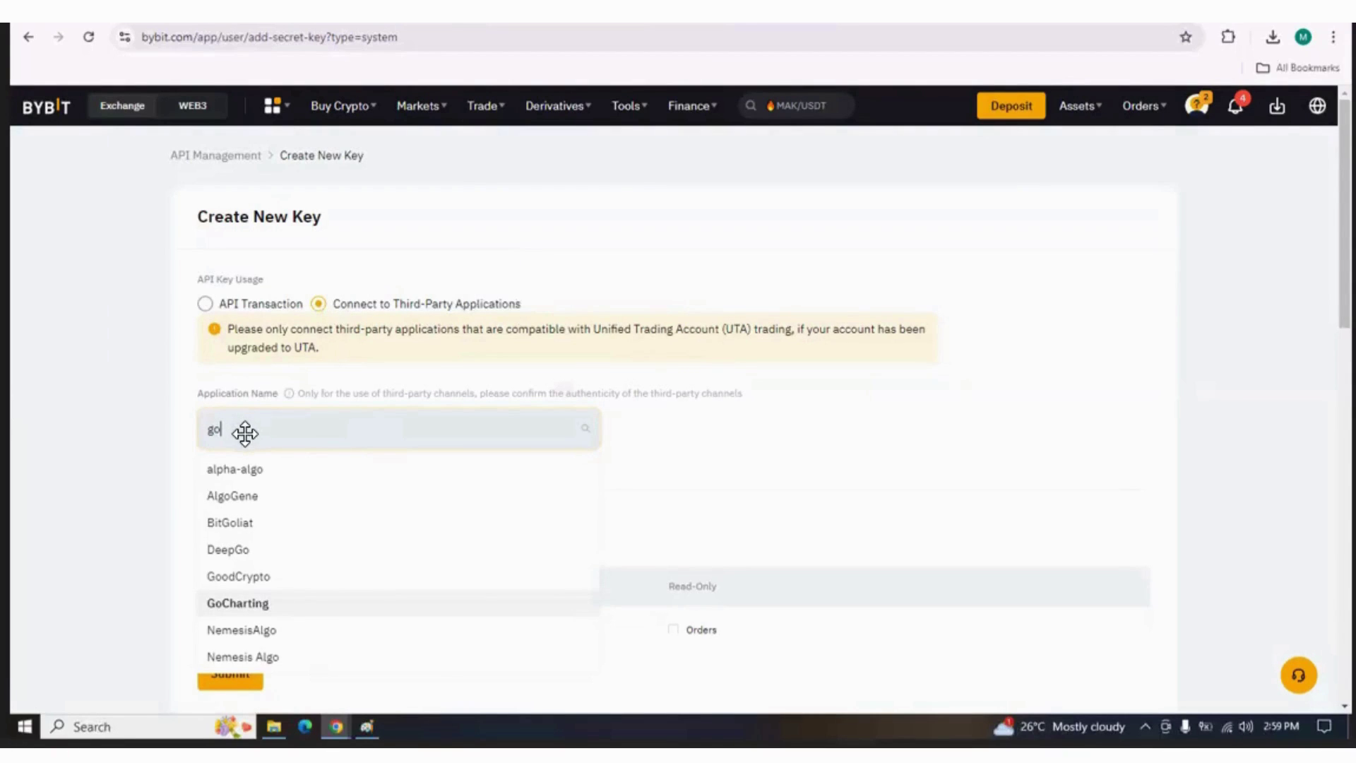
left_click(240, 604)
scroll(240, 604, "down", 4)
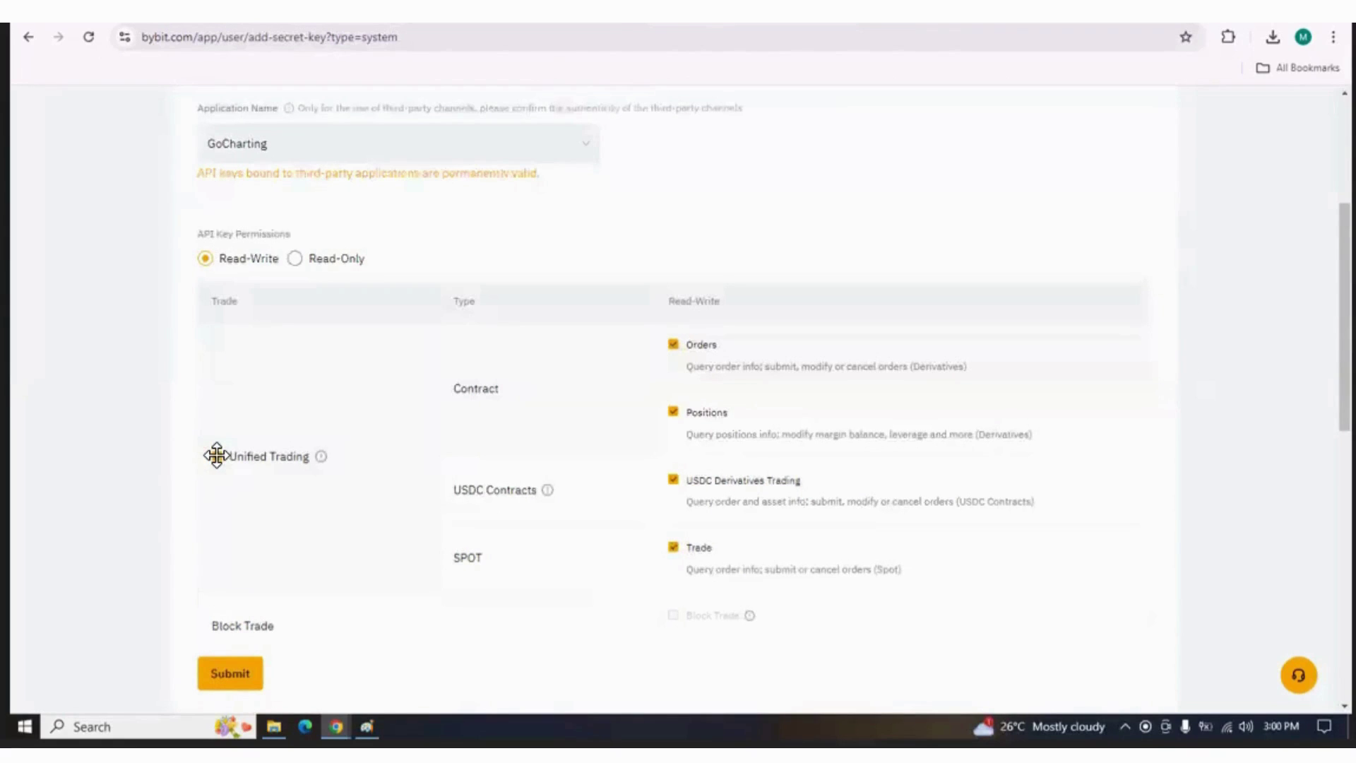
scroll(216, 456, "down", 5)
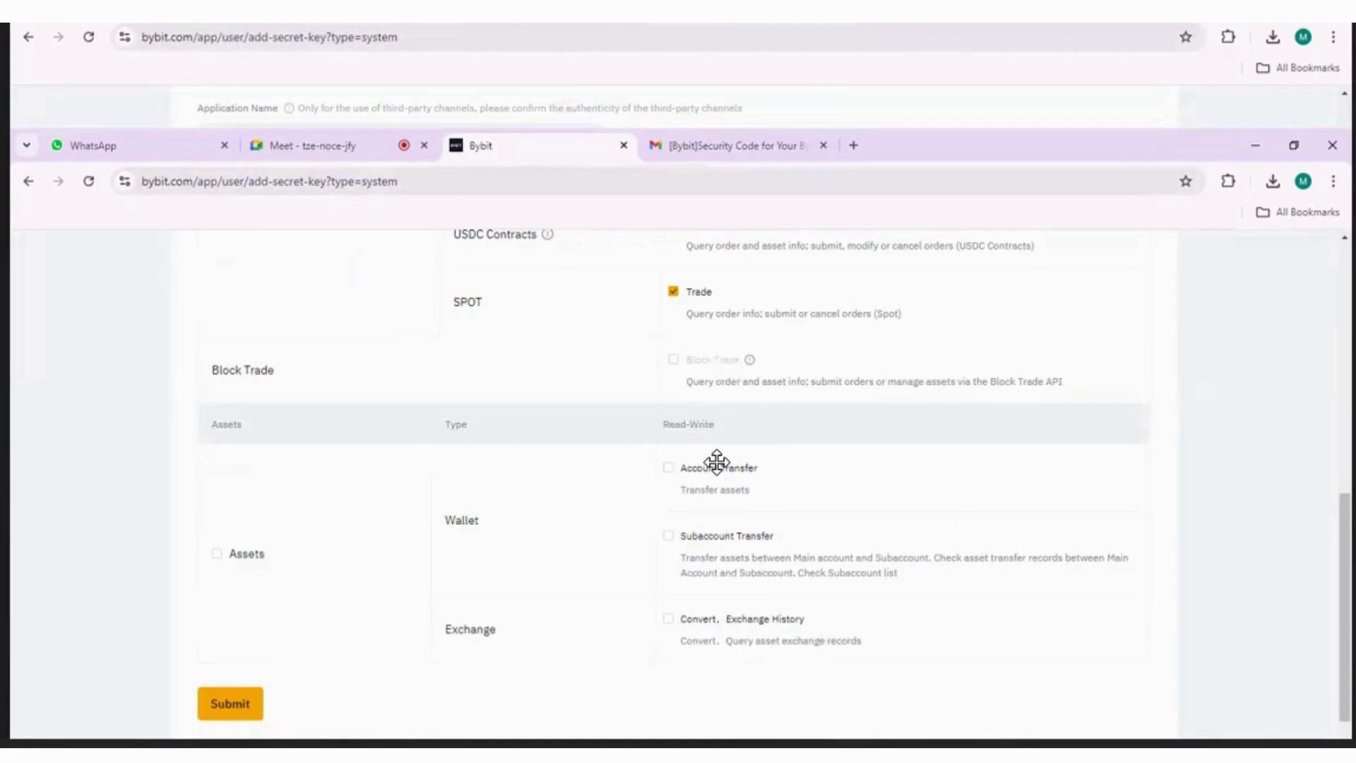
left_click(230, 703)
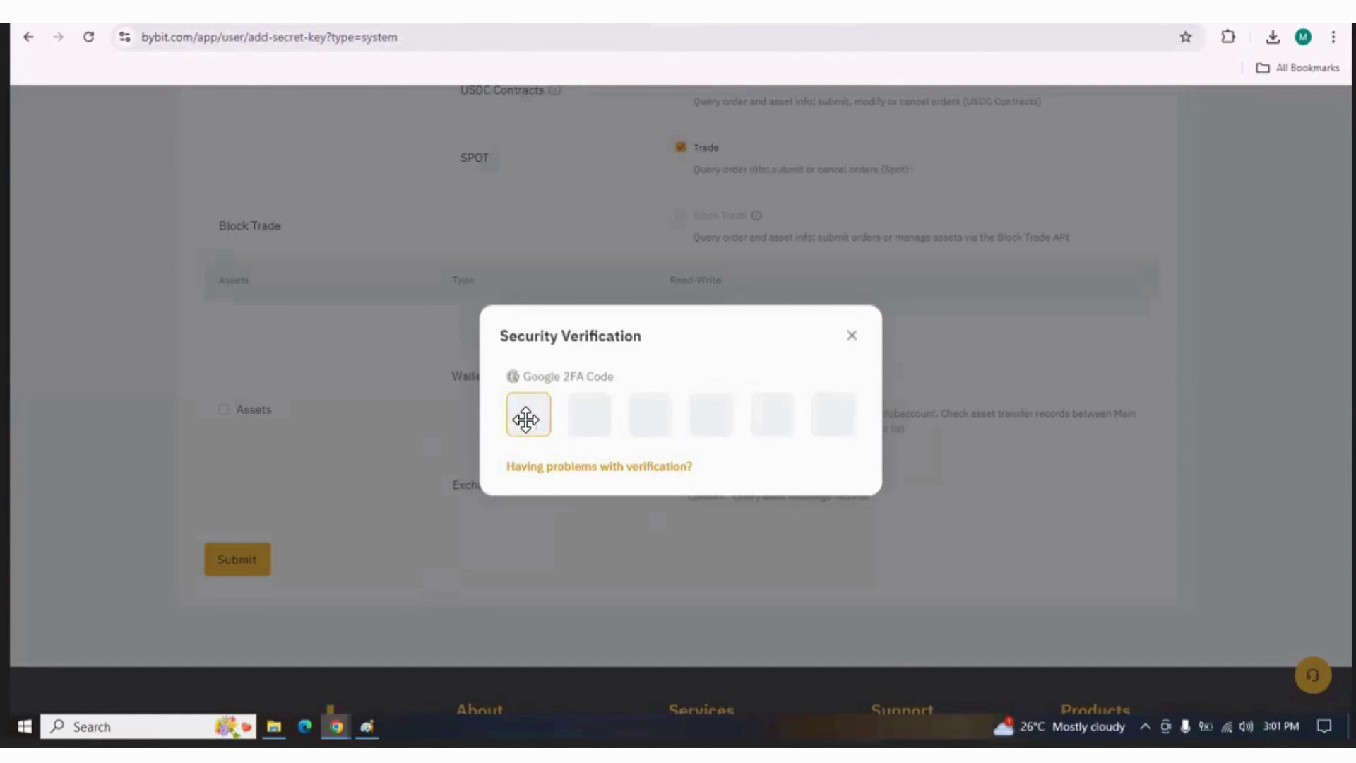
key("ctrl+v")
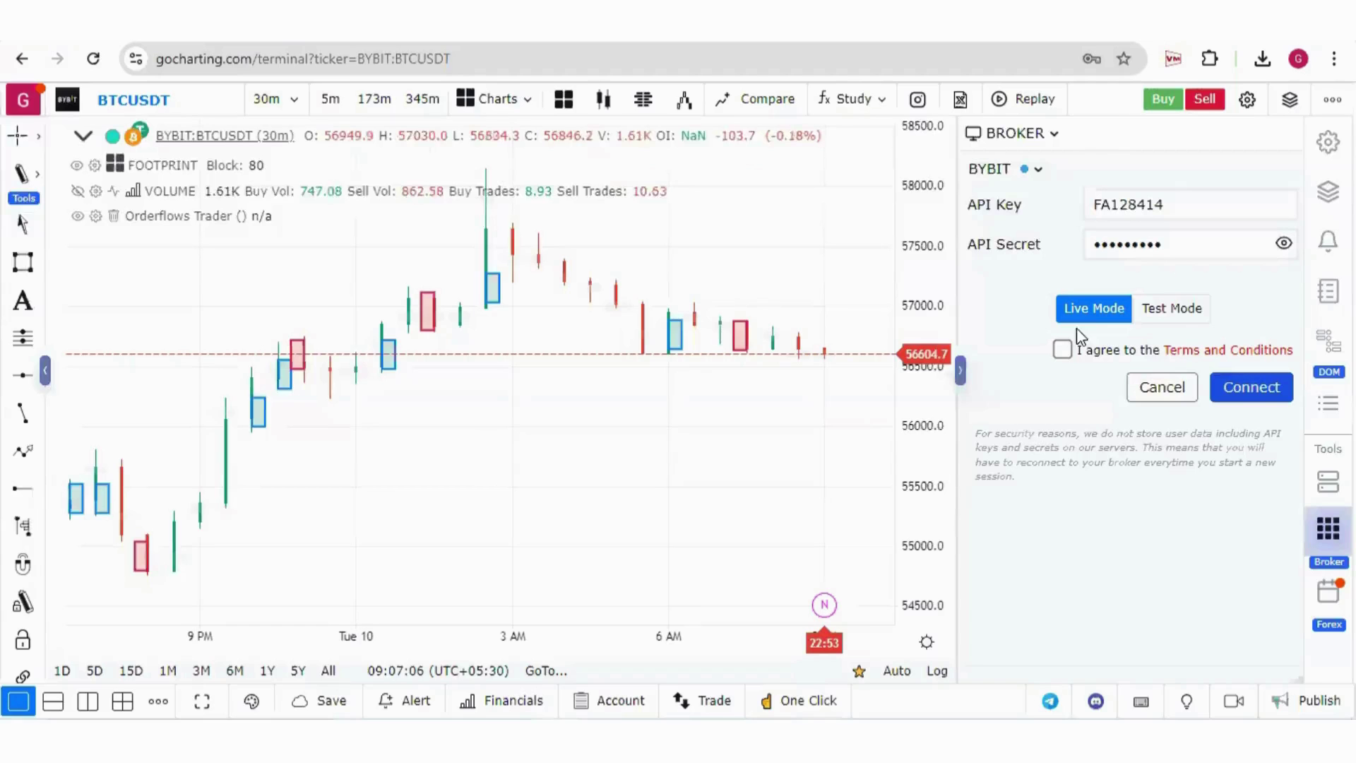
left_click(1184, 204)
double_click(1165, 204)
left_click(1182, 258)
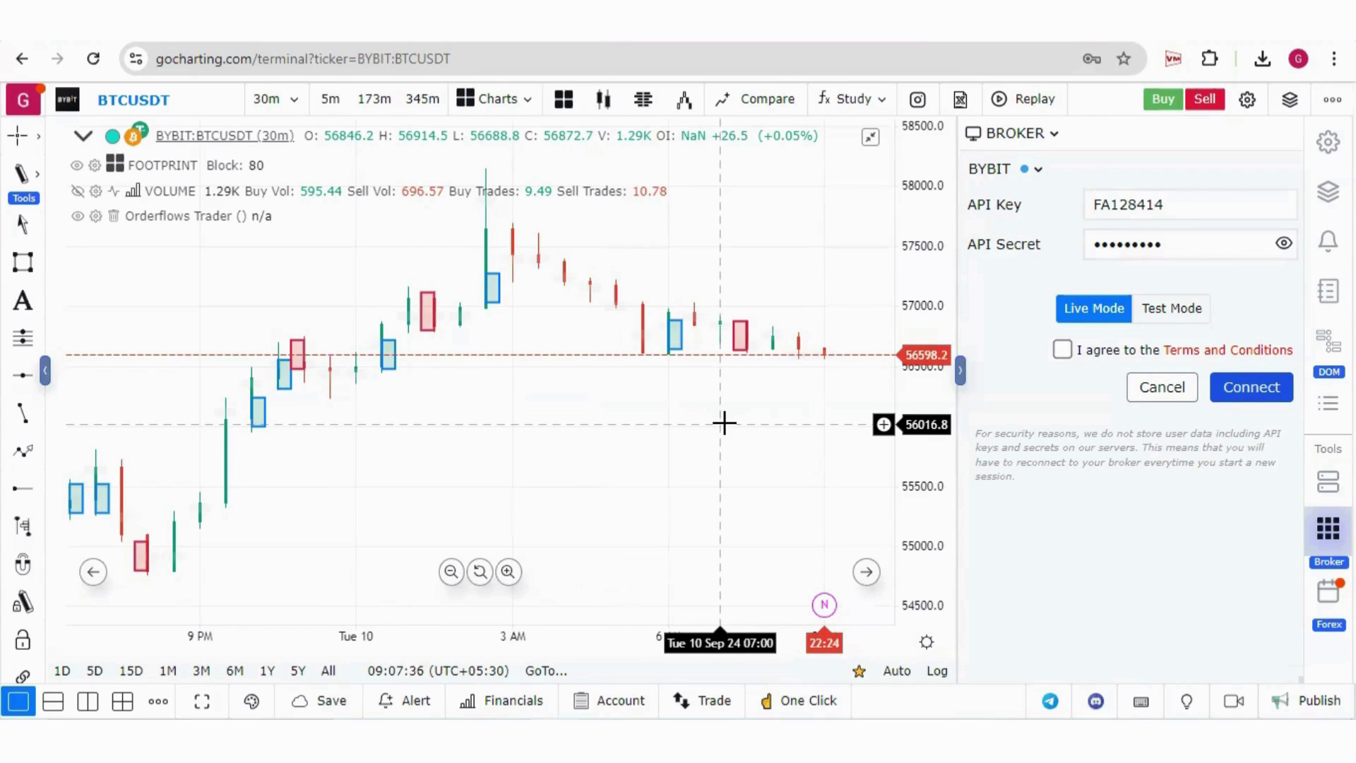
Step: Switch to the Bybit testnet site and log in with the Google account
left_click(607, 629)
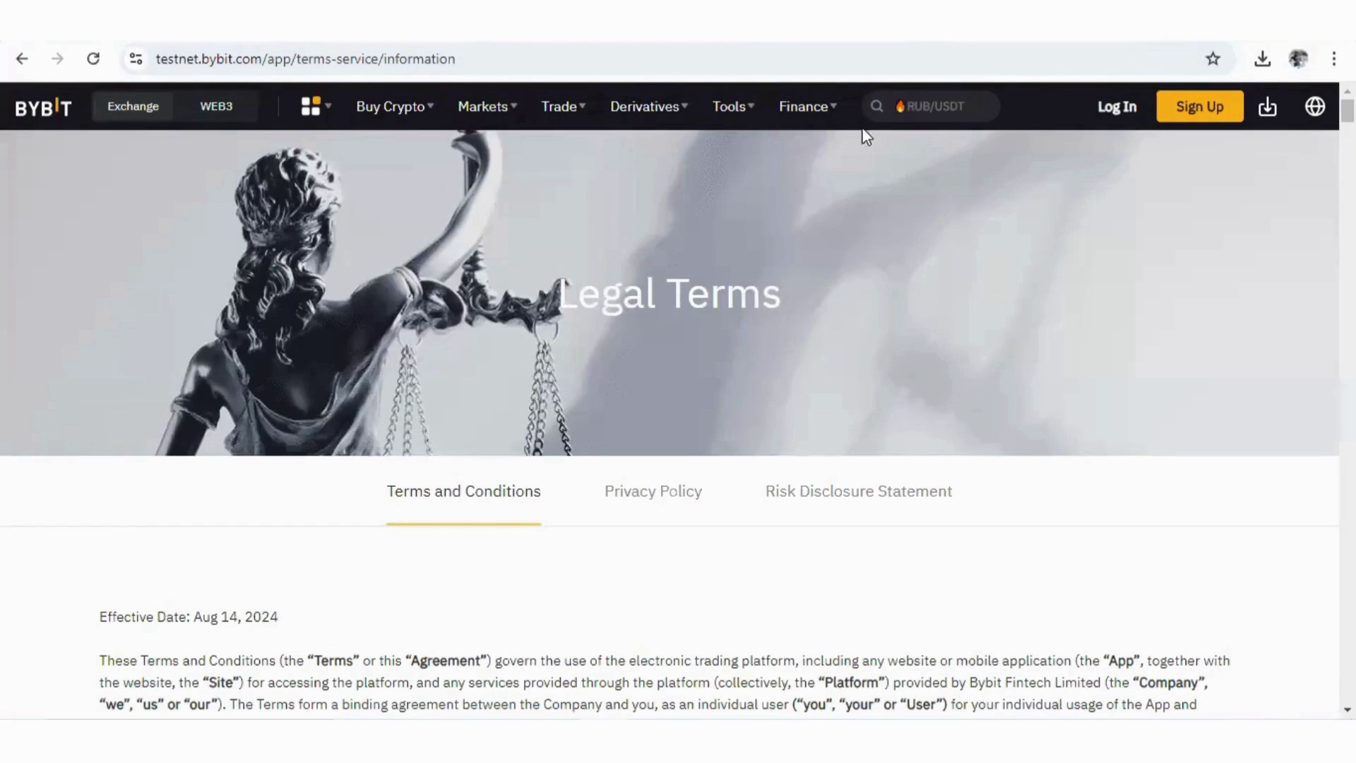
left_click(1116, 115)
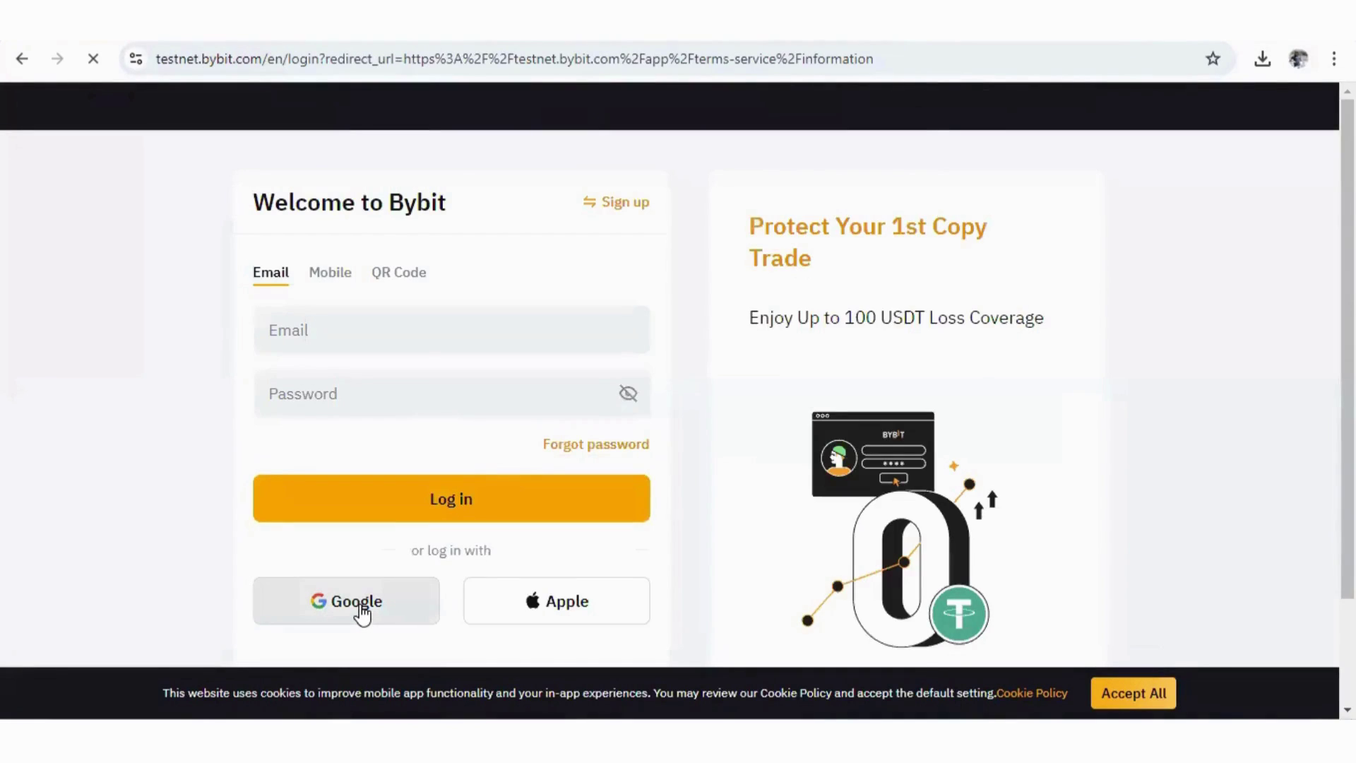
left_click(361, 612)
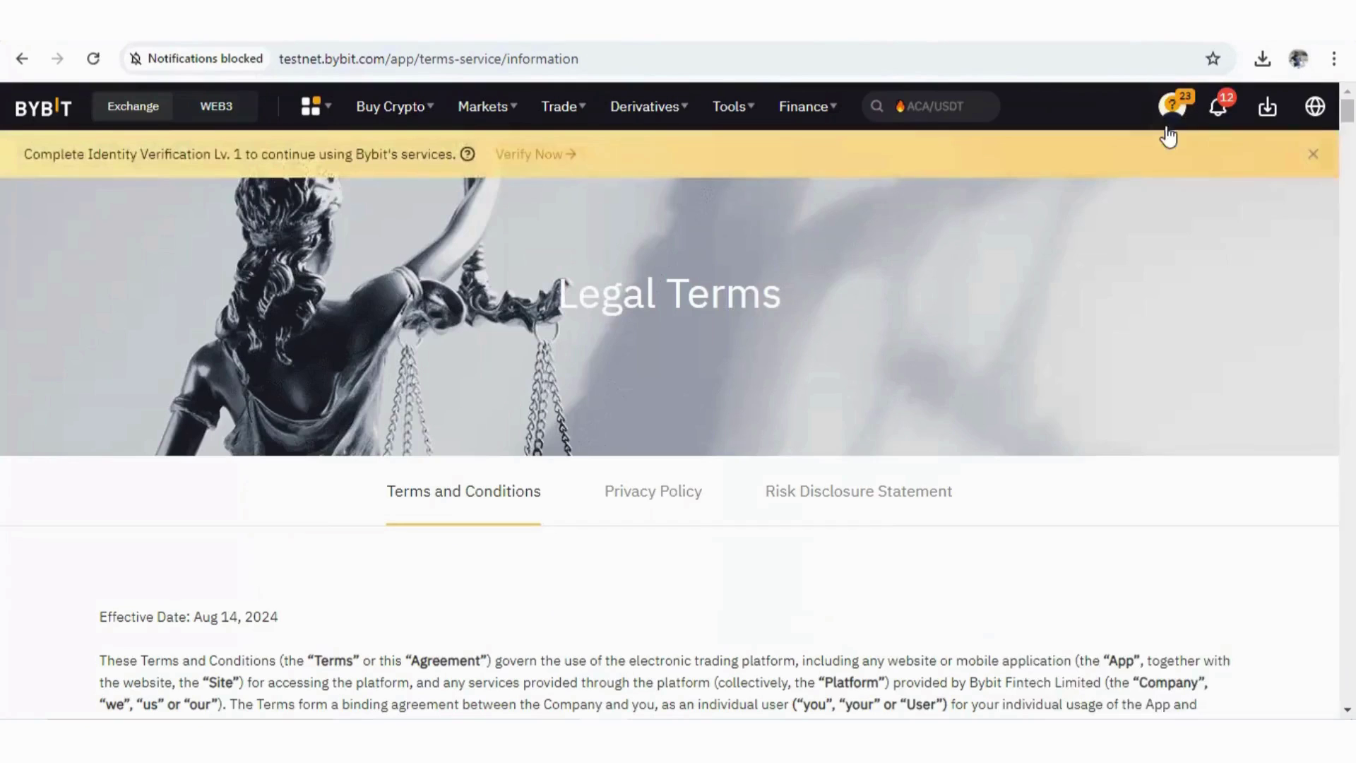
Step: Open the testnet account's API management and start a new key of the System-generated API Keys type
mouse_move(1170, 125)
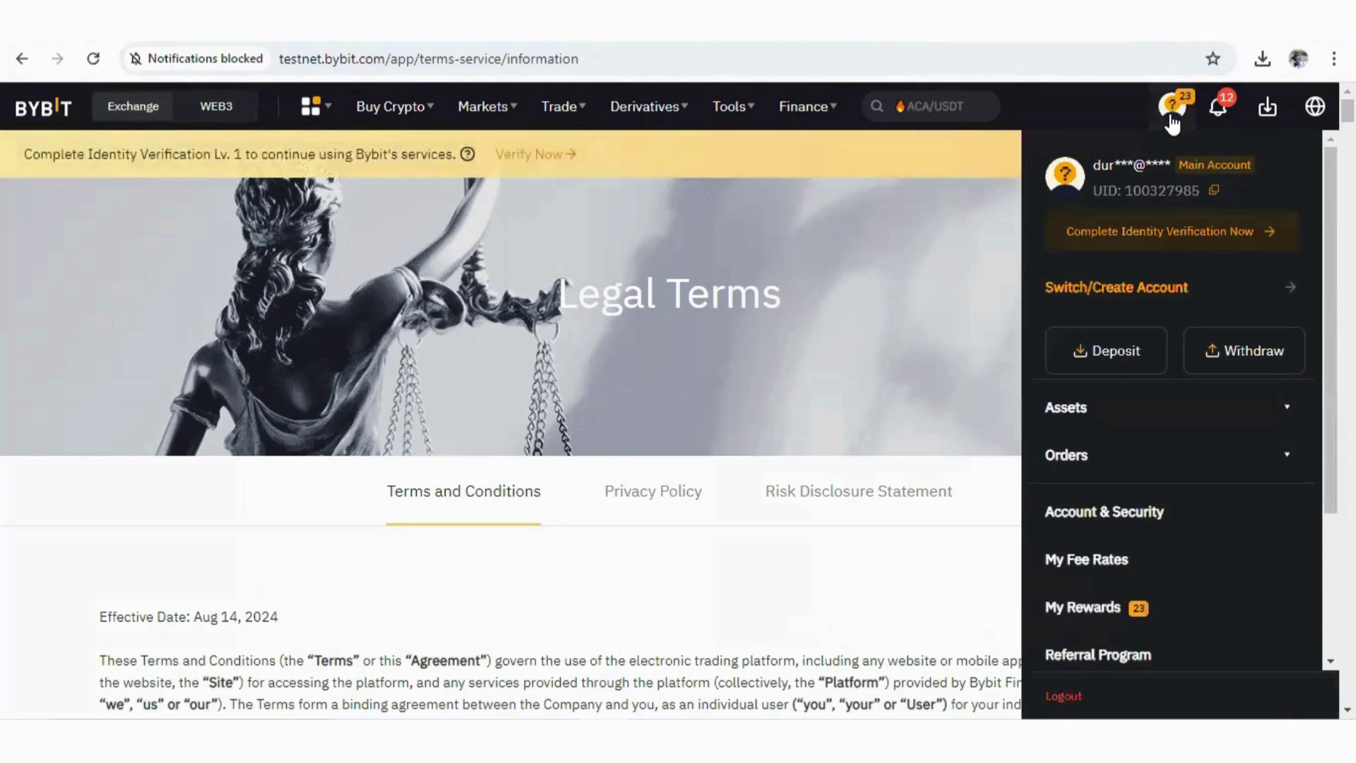
scroll(1144, 621, "down", 2)
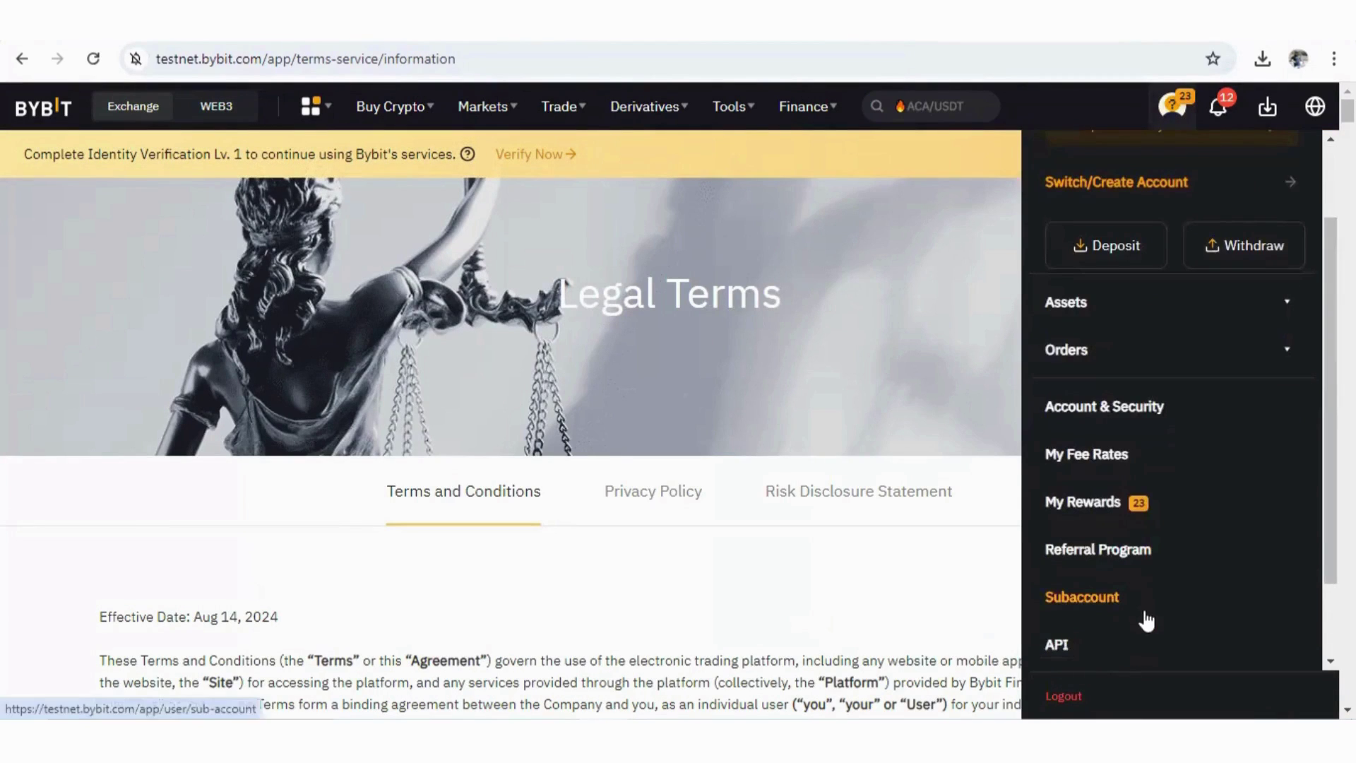
left_click(1057, 644)
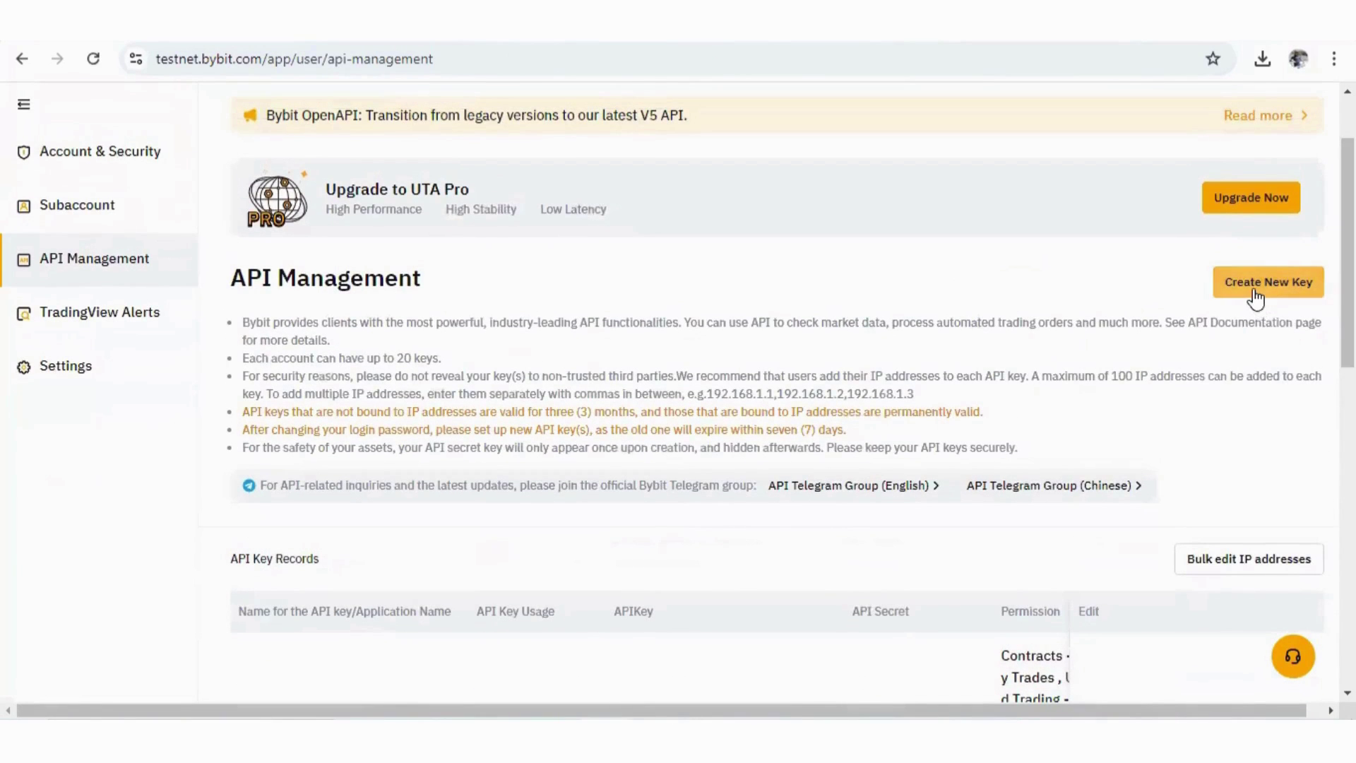
left_click(1254, 283)
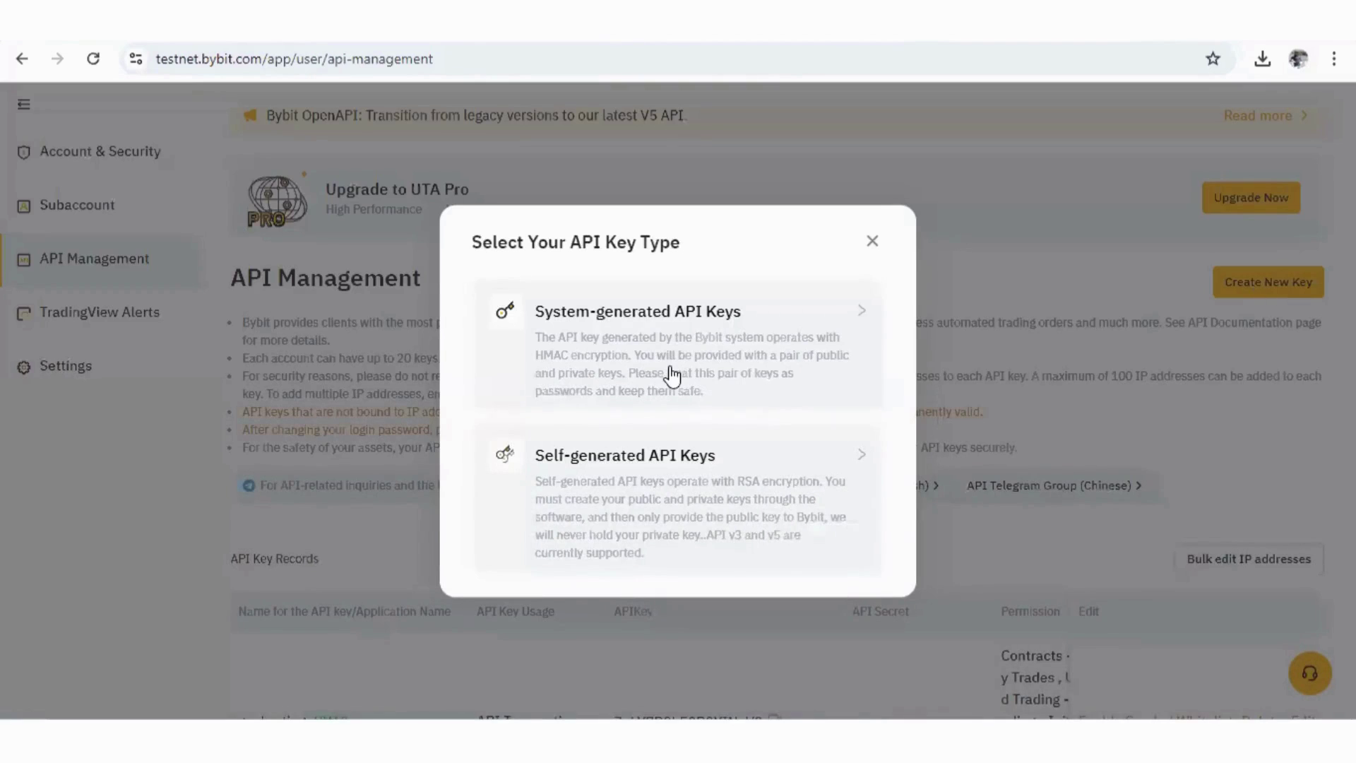
left_click(664, 363)
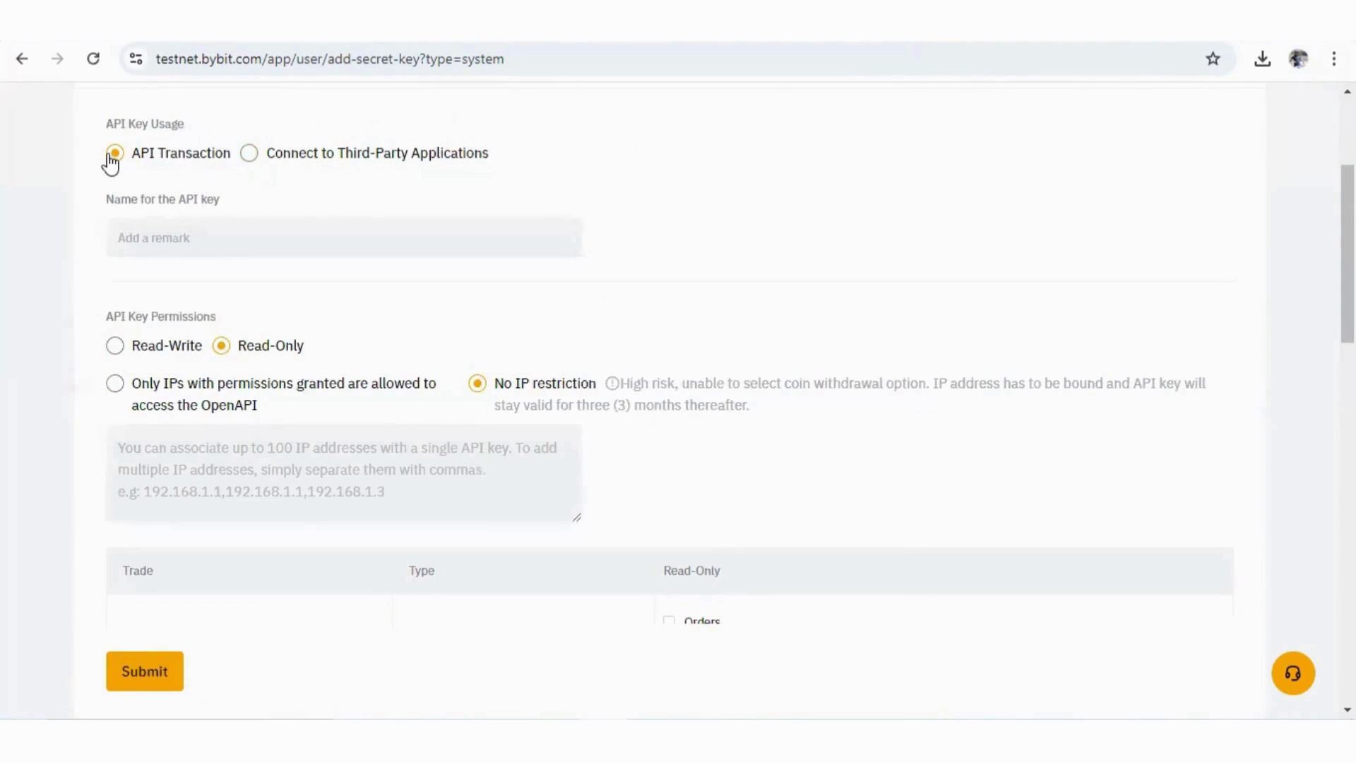
Step: Name the API Transaction key Gocharting
left_click(197, 246)
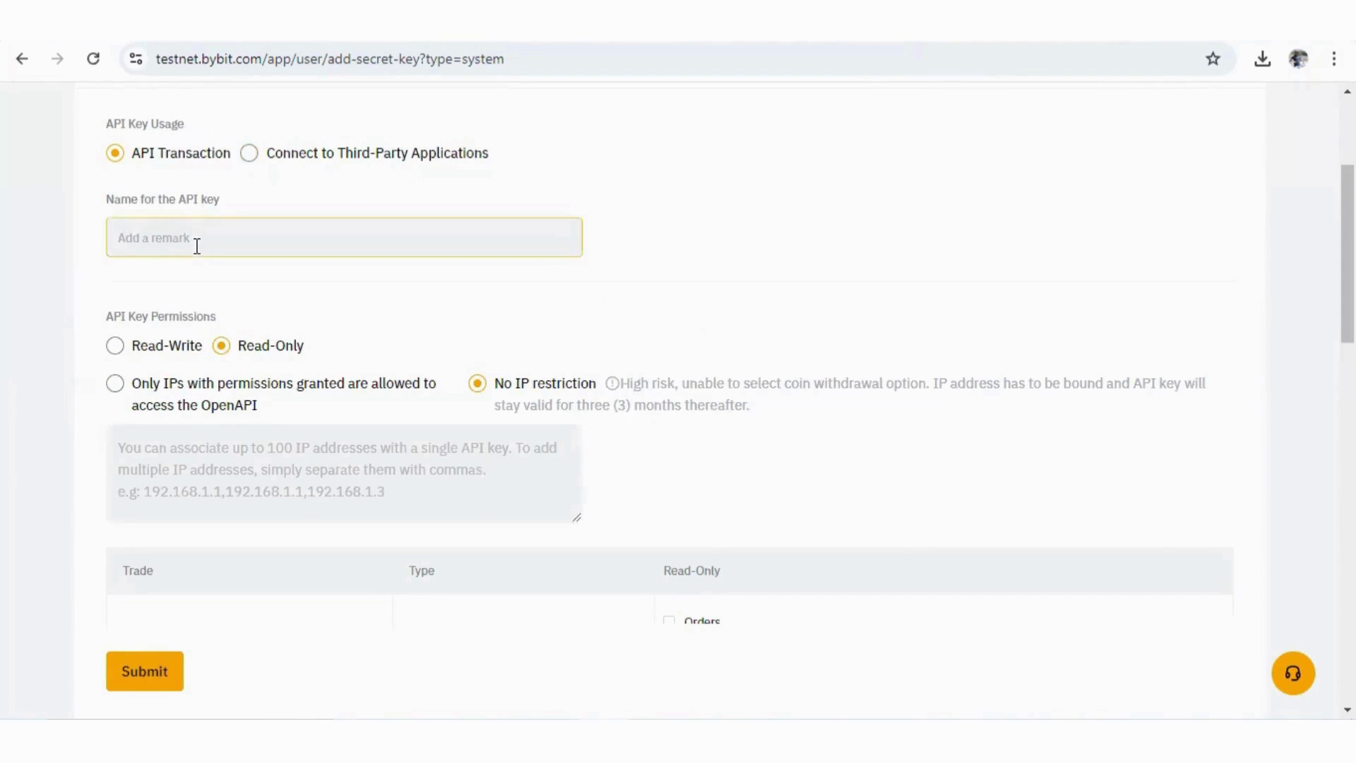
type("Gocharting")
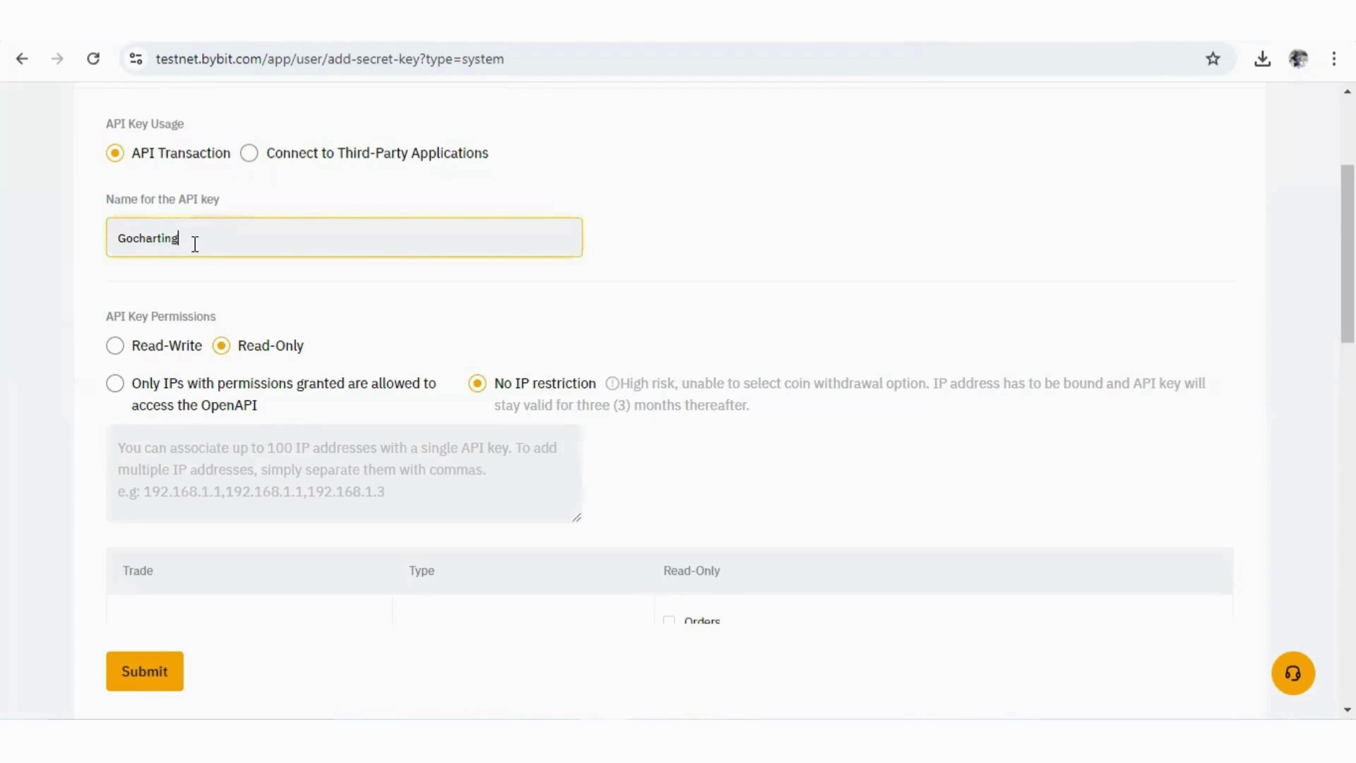
left_click(660, 218)
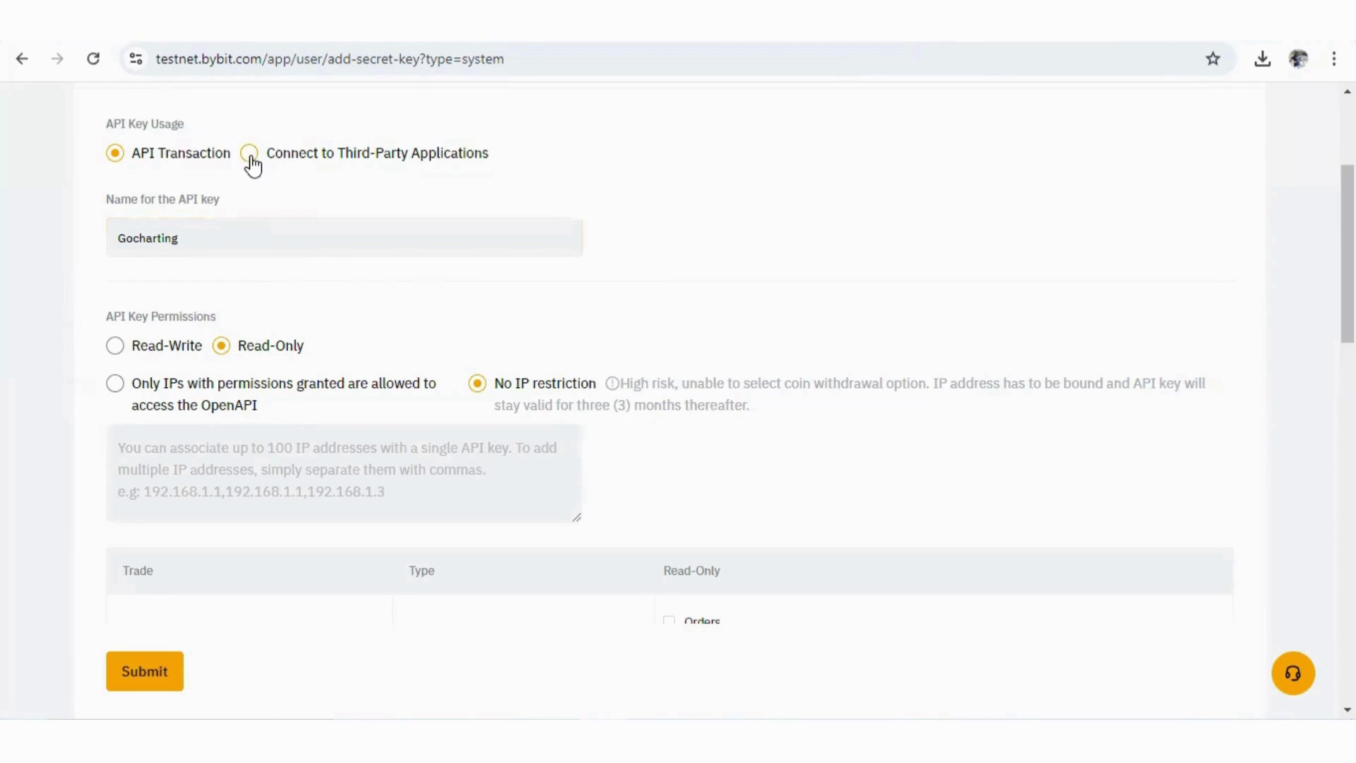
Step: Give the testnet key Read-Write access with all Unified Trading permissions and submit it
left_click(254, 236)
scroll(130, 383, "down", 5)
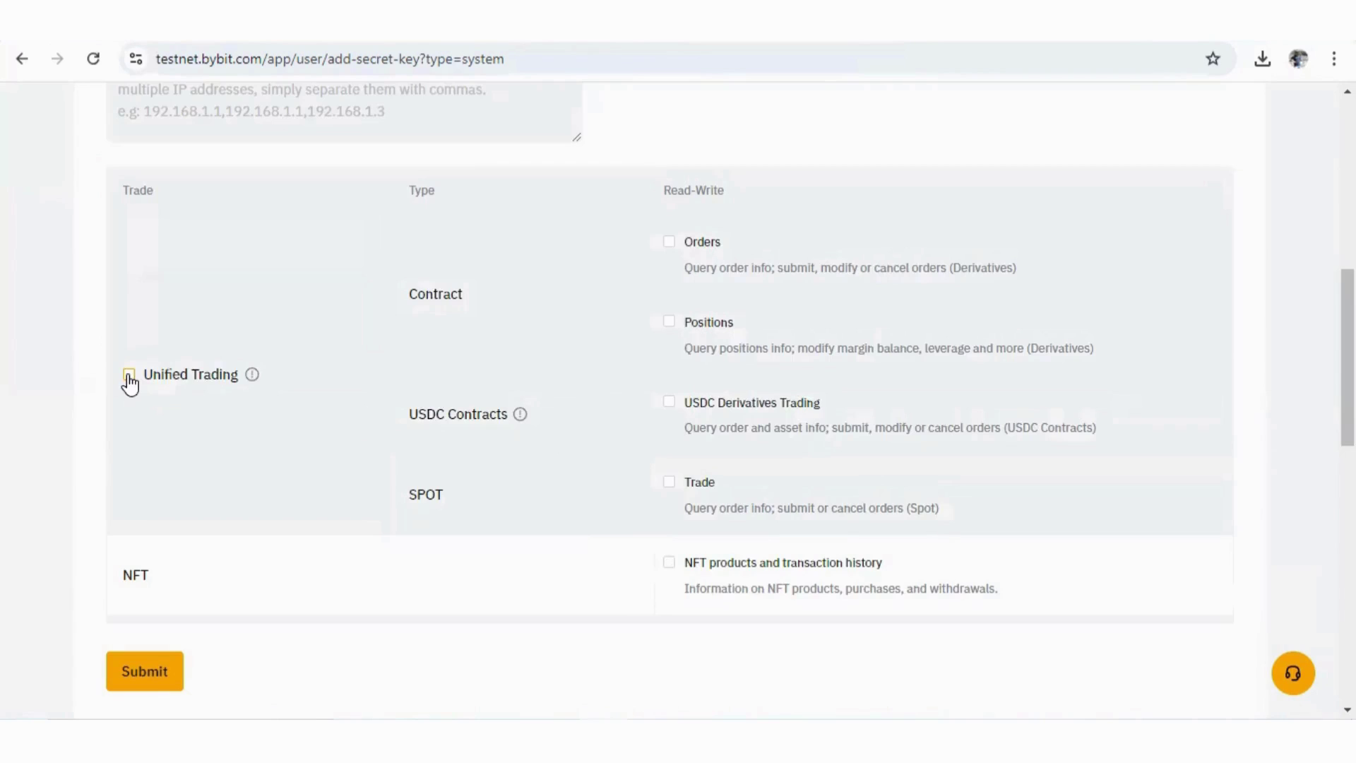
left_click(129, 376)
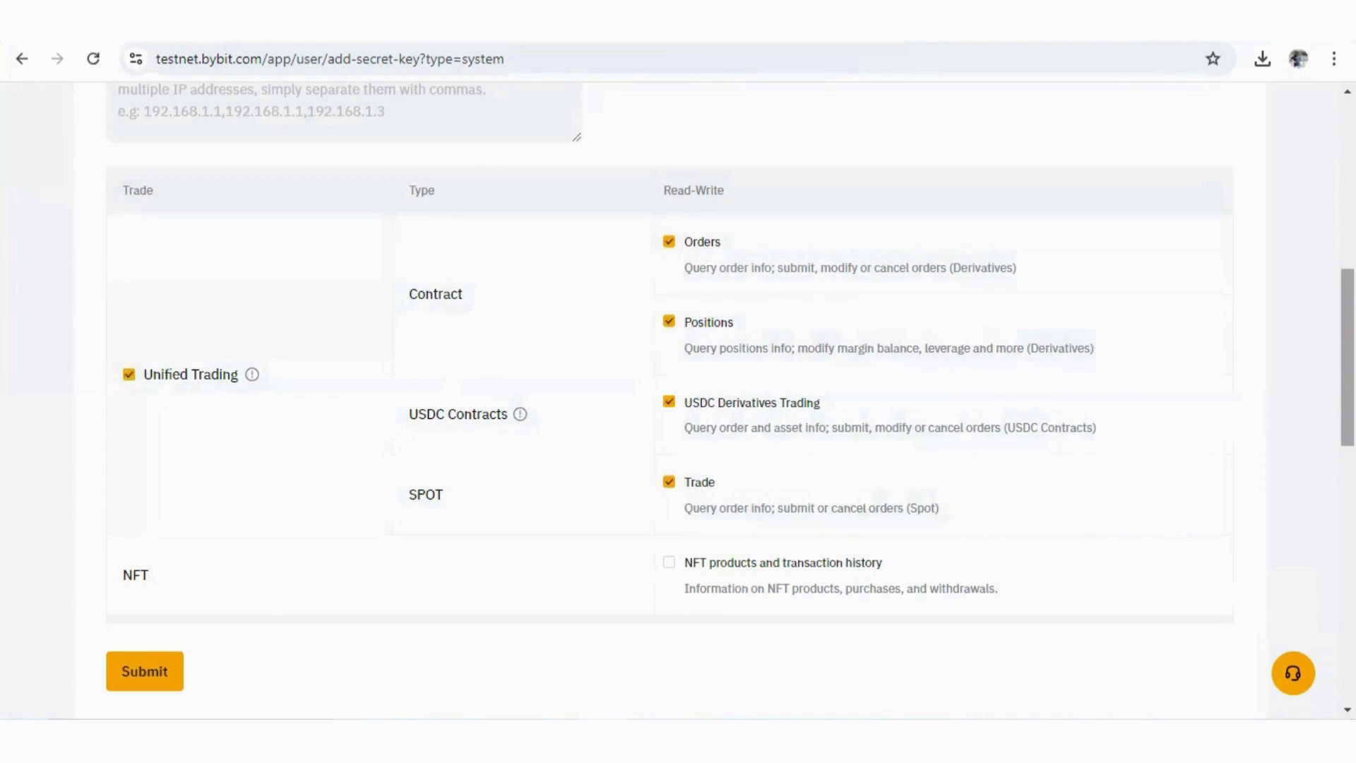
scroll(539, 706, "down", 6)
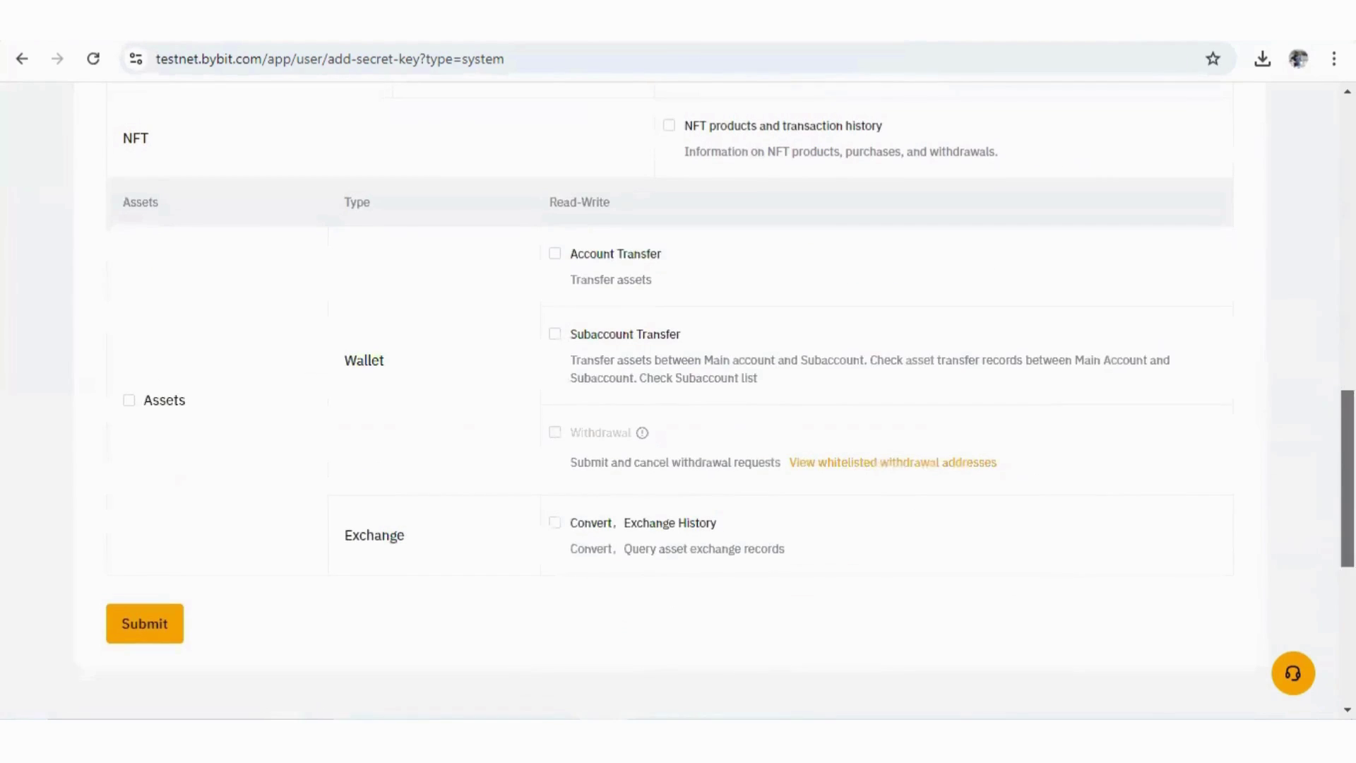
left_click(173, 634)
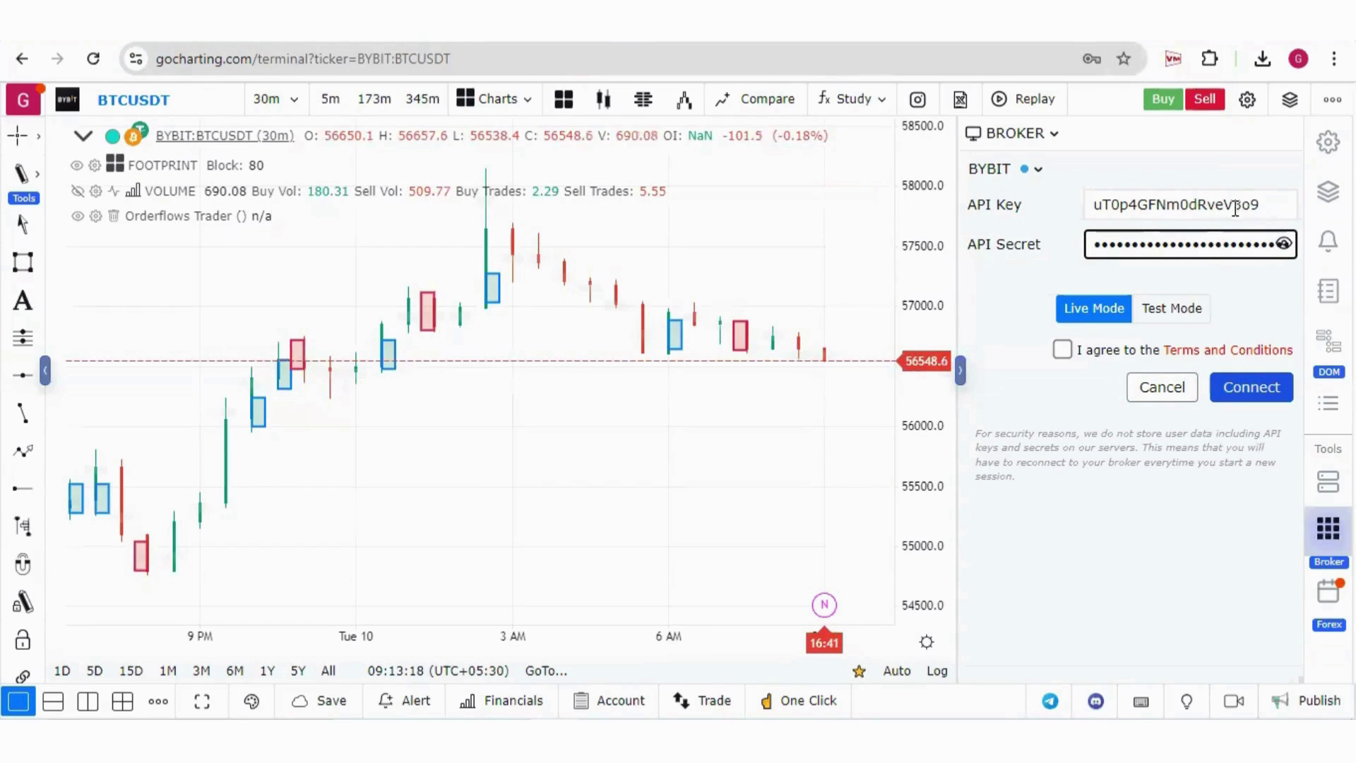
Step: In GoCharting, choose Test Mode for the Bybit broker, agree to the Terms and Conditions and connect
left_click(1170, 319)
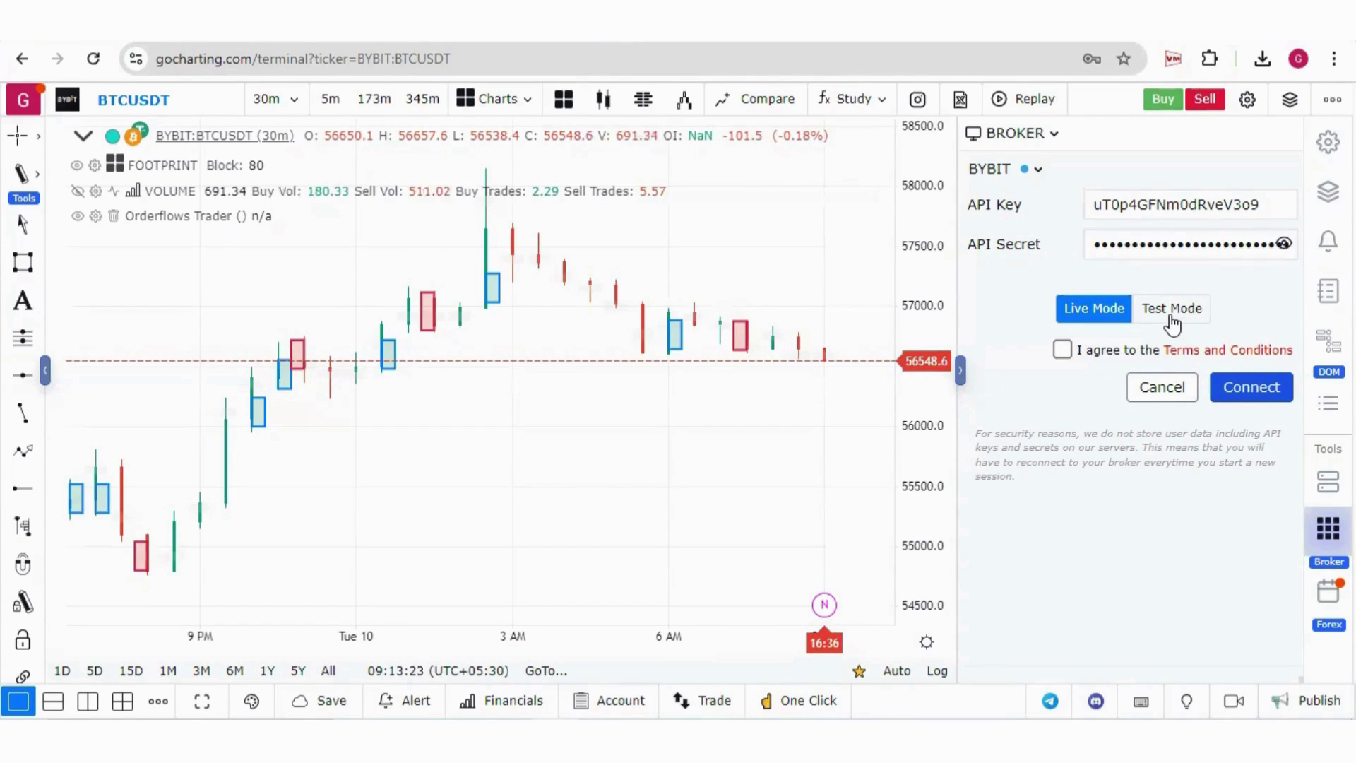
left_click(1061, 353)
left_click(1250, 388)
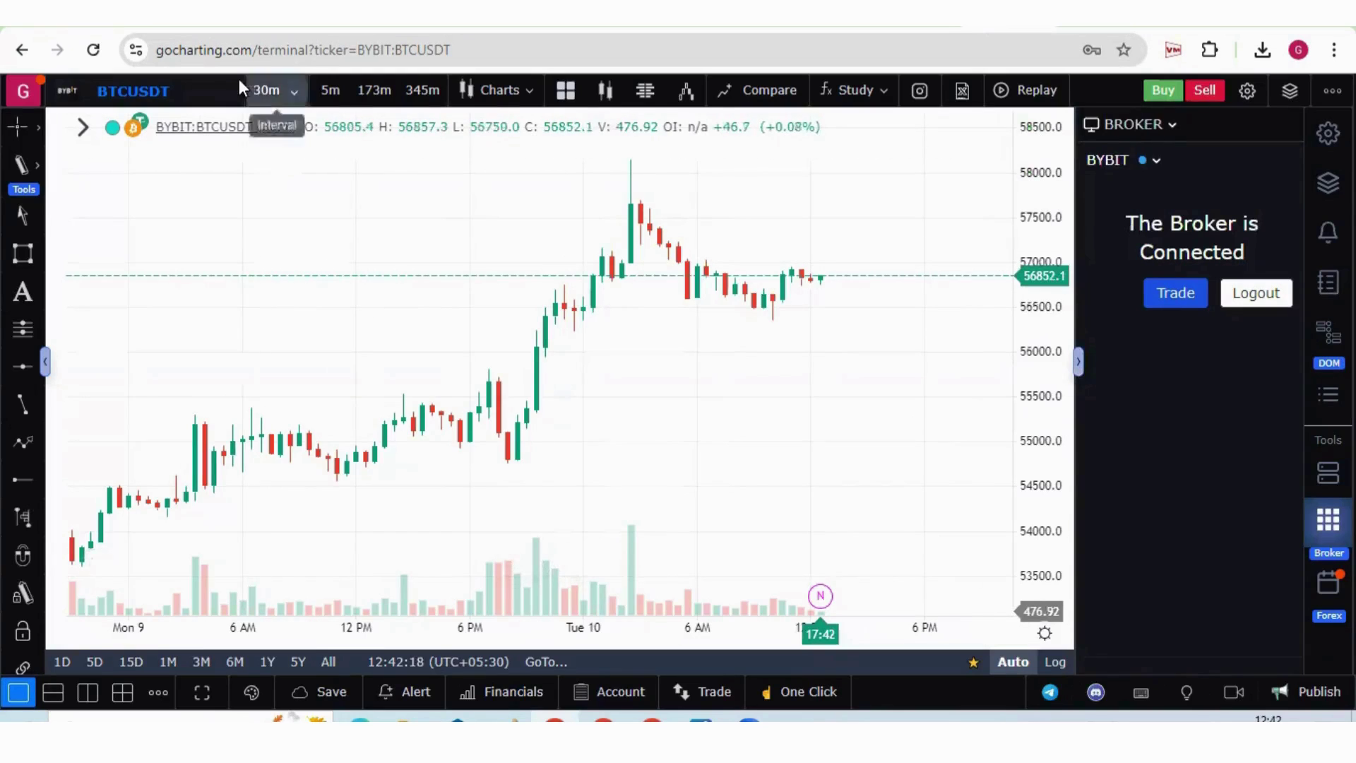
Step: Search for the symbol BTCUSDT and load the Bybit BTC / USDT perpetual futures chart
left_click(233, 83)
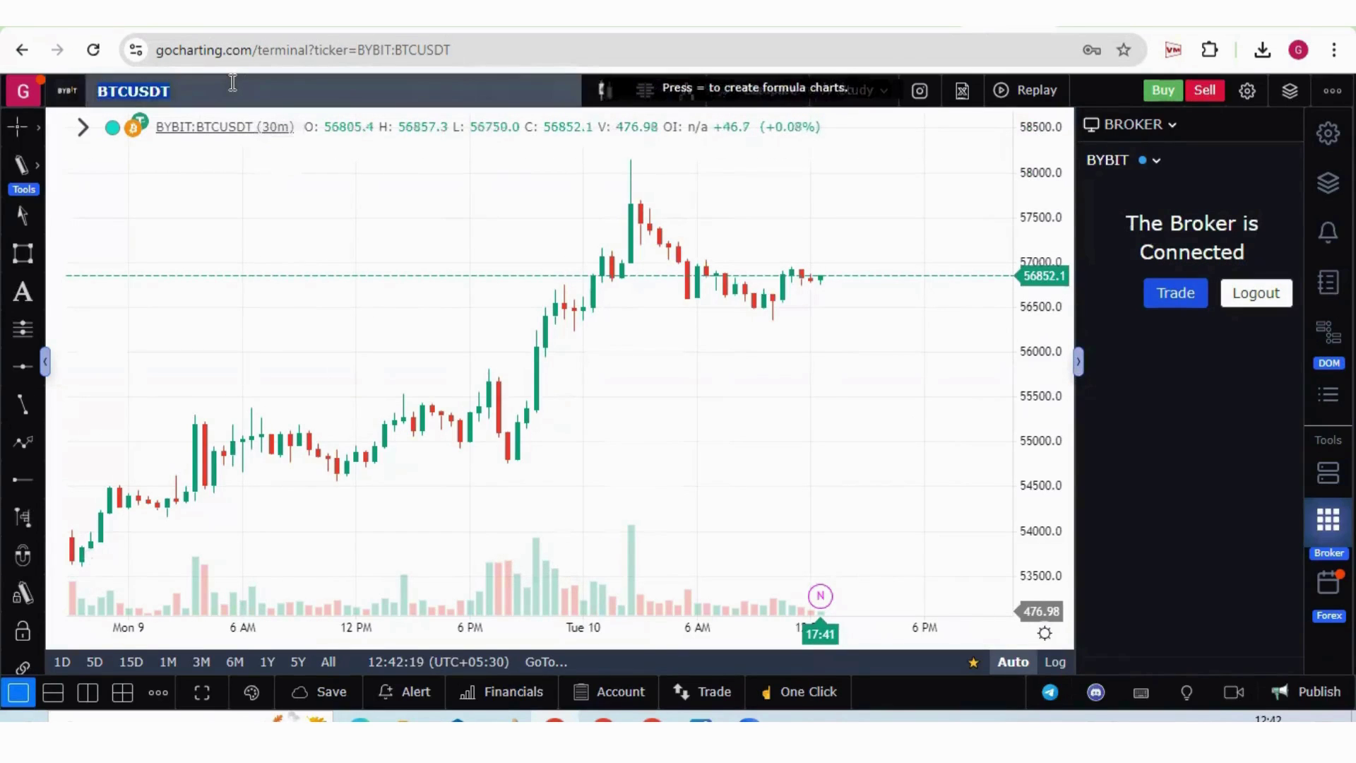
type("BT")
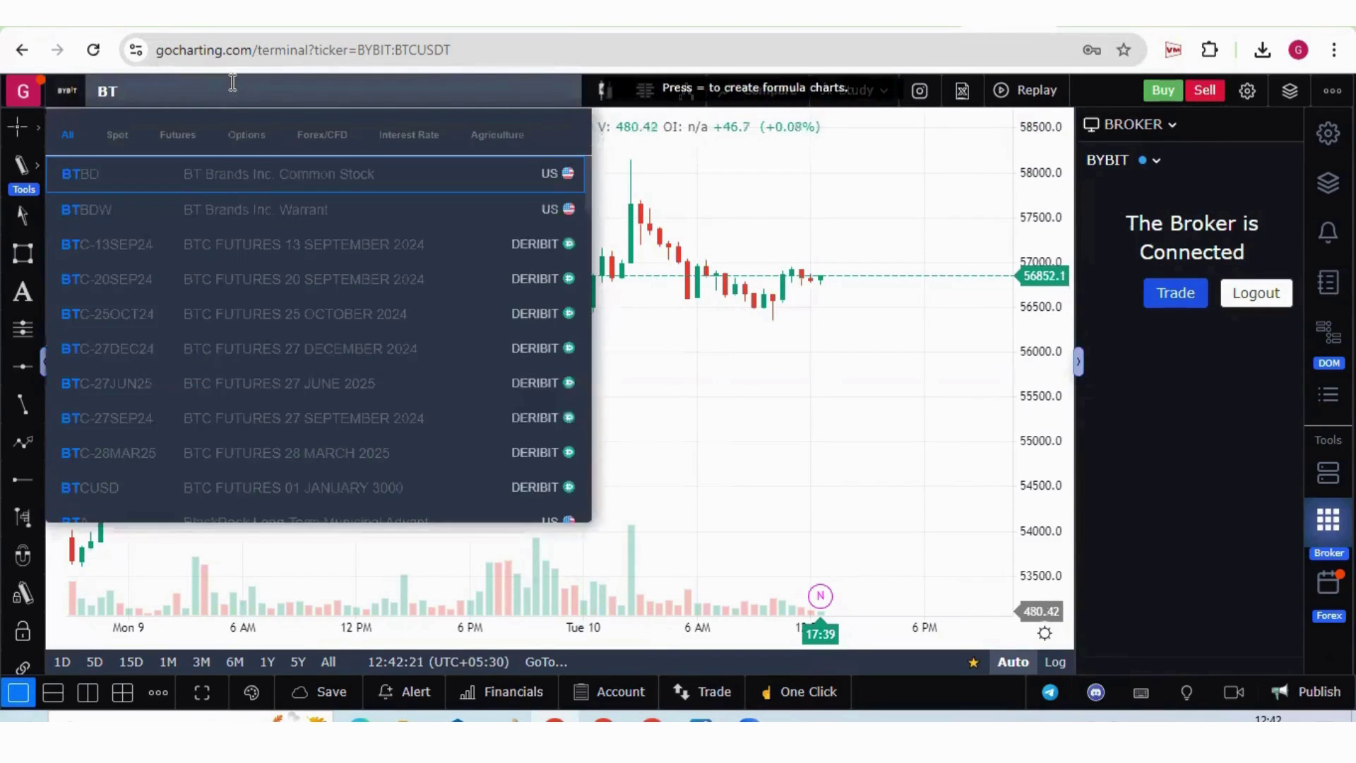
type("CUSDT")
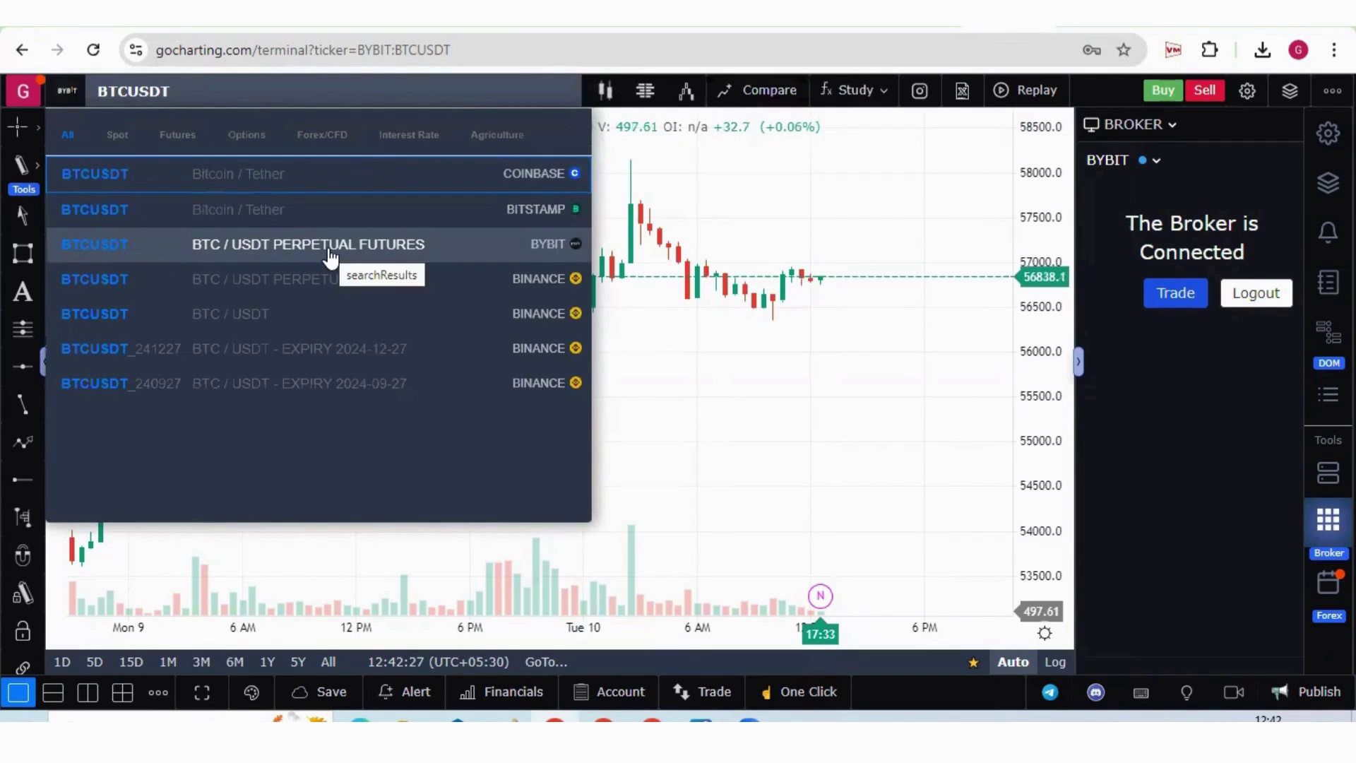
left_click(353, 259)
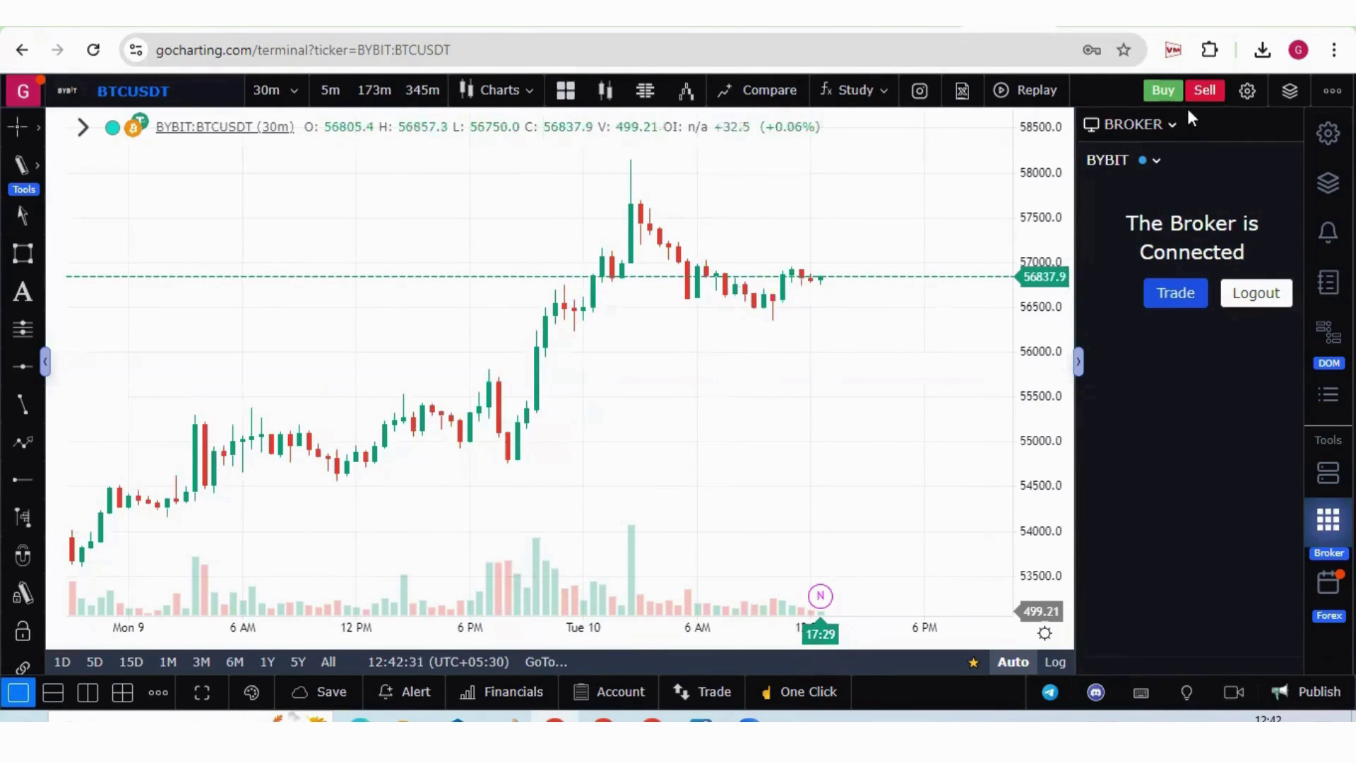
Step: Submit a market buy order for 0.01 BTCUSDT through Bybit, saving 0.01 as the default quantity
left_click(1164, 93)
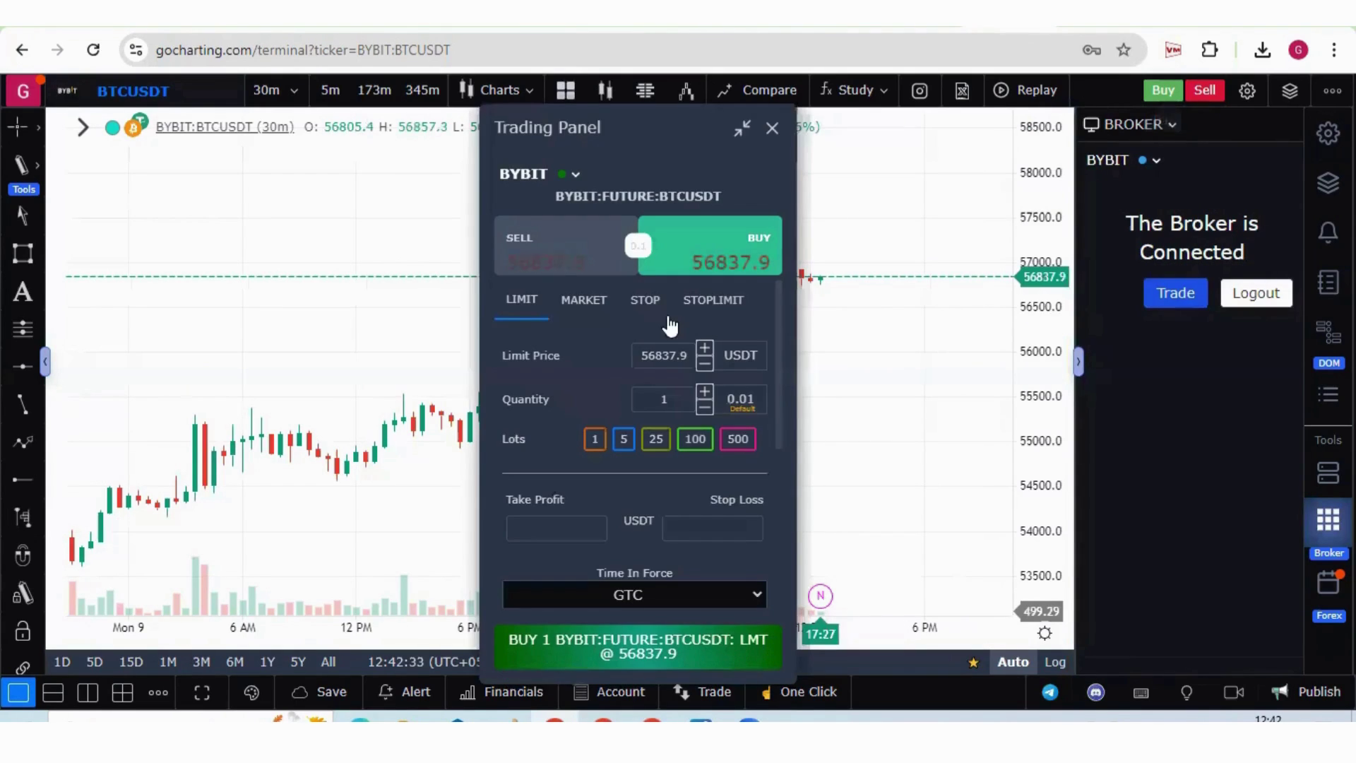
left_click(584, 302)
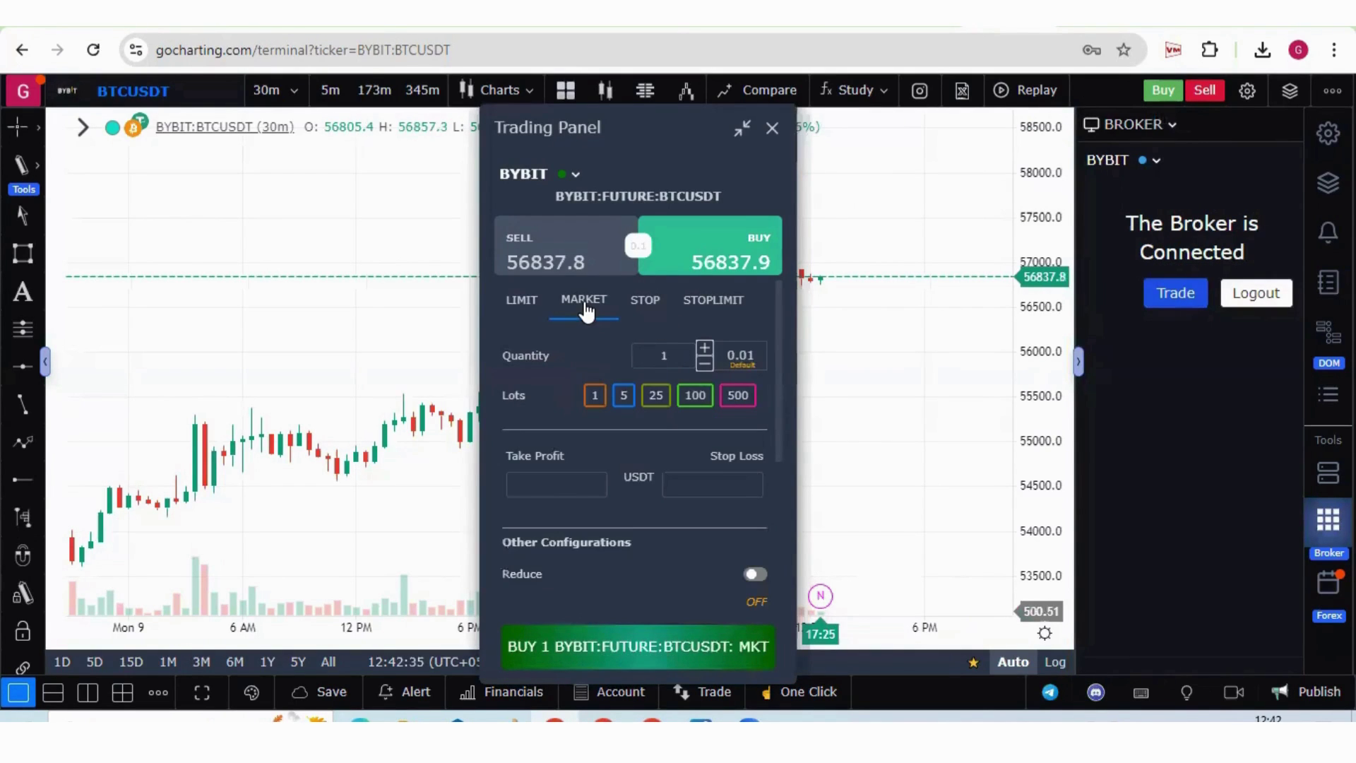
left_click(678, 353)
key("BackSpace")
type("0")
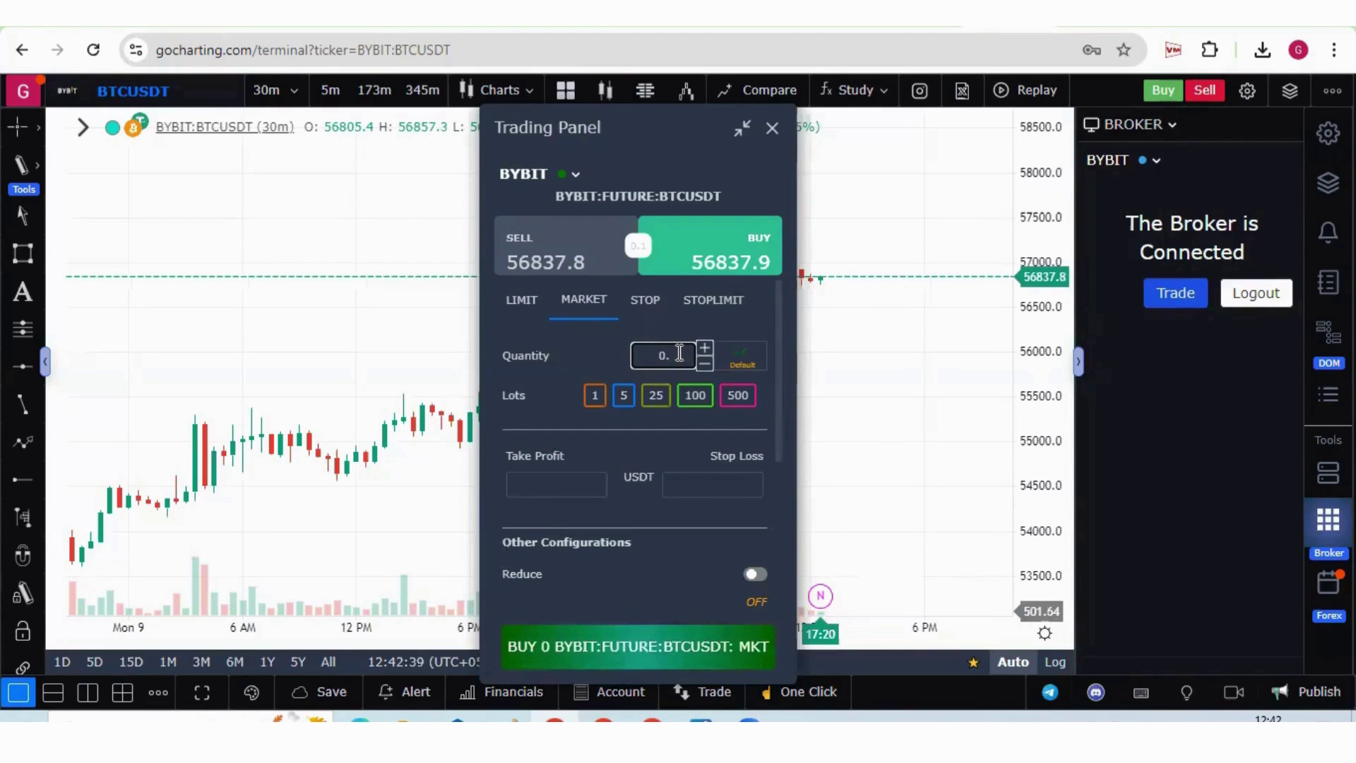
type(".01")
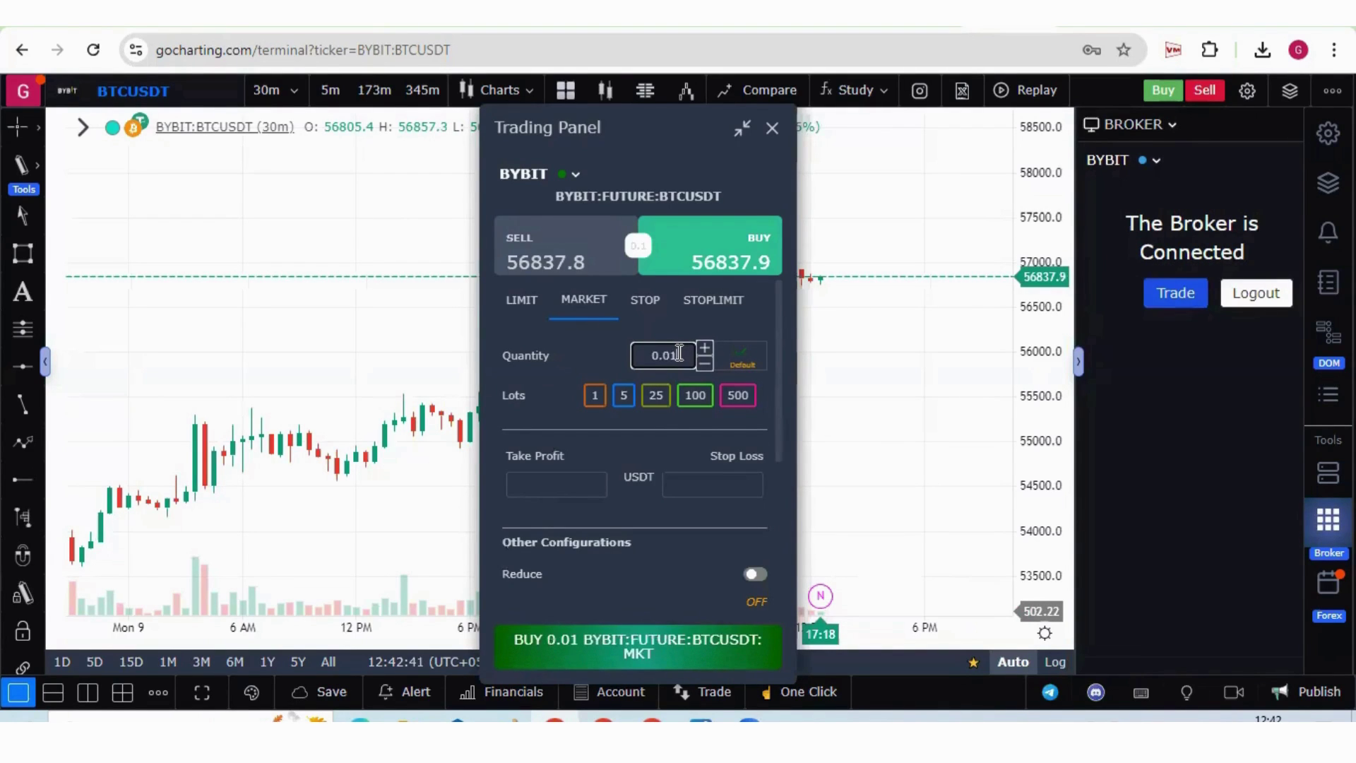
left_click(740, 357)
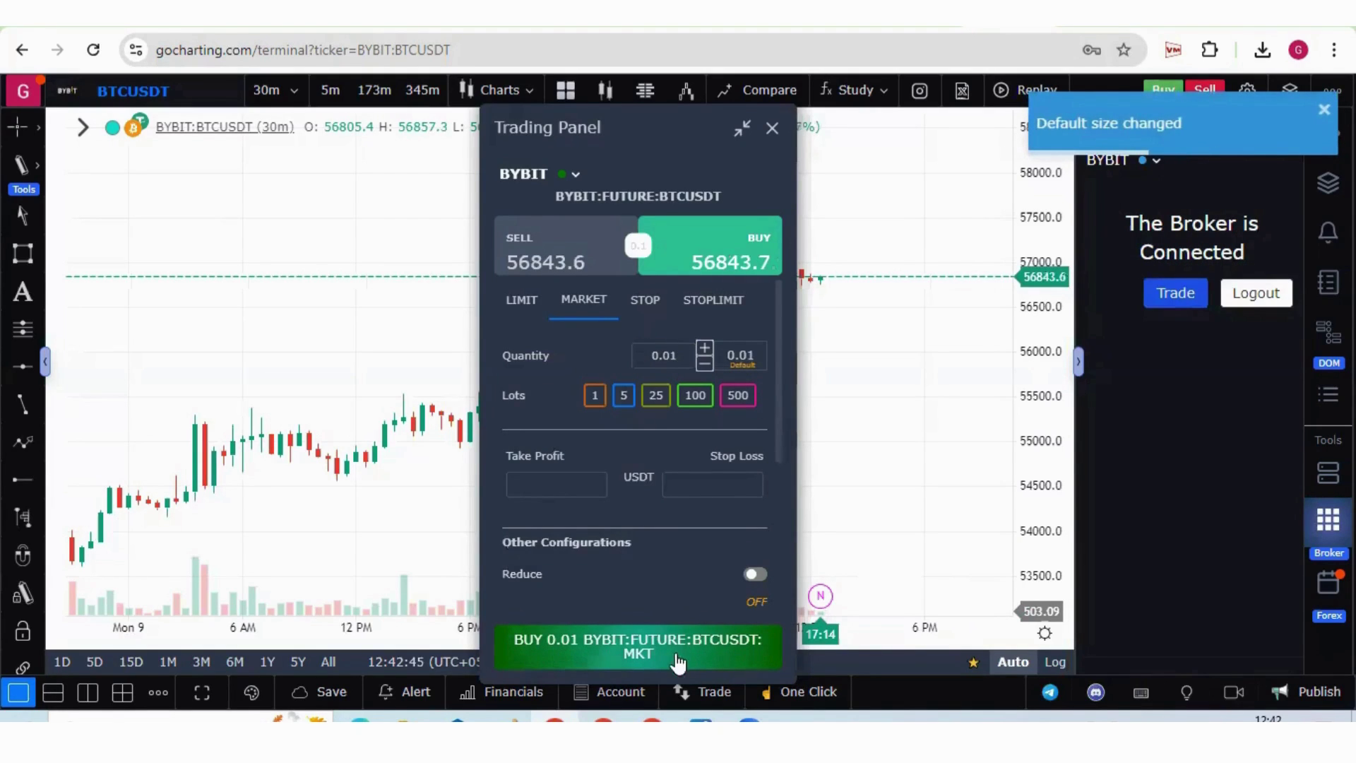
left_click(653, 650)
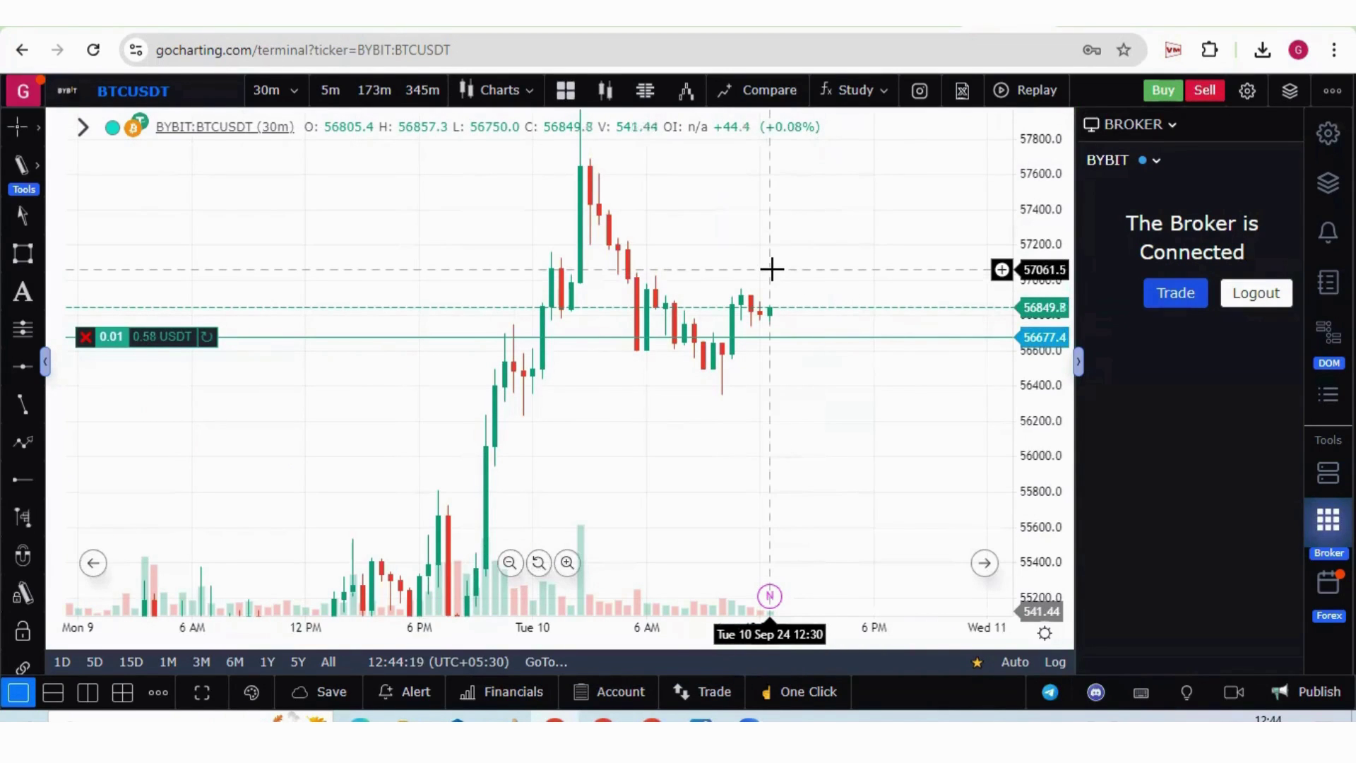
Step: Place a buy stop order for quantity 1 at 57061.5 from the chart, and delete that pending order
right_click(772, 268)
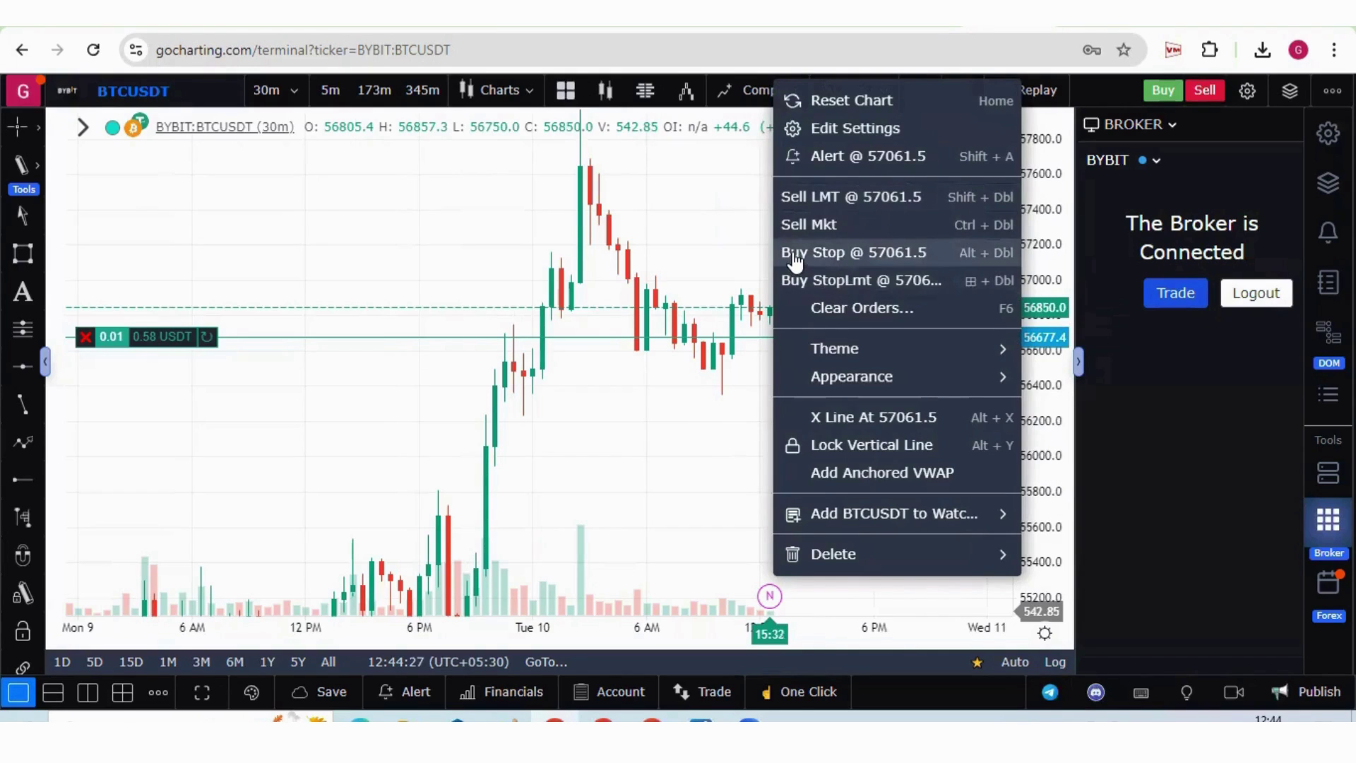
left_click(829, 256)
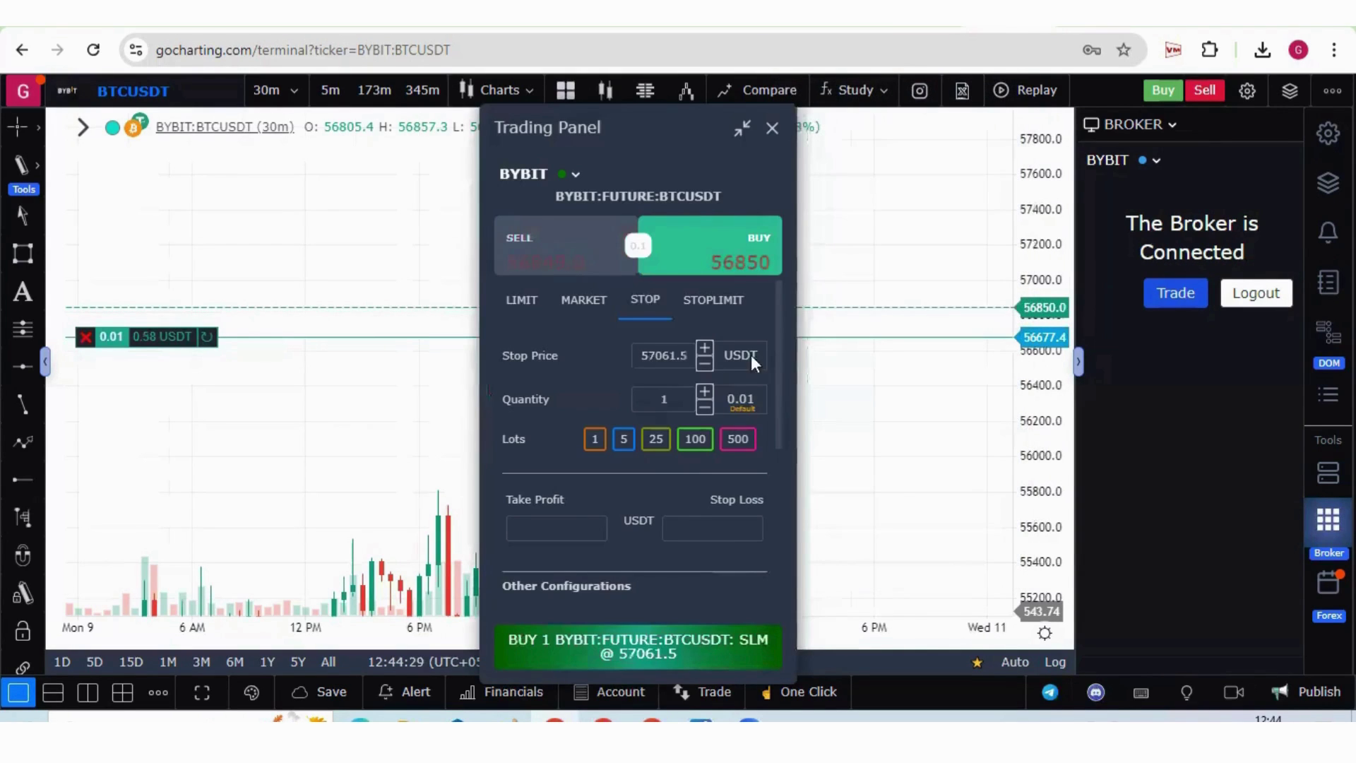
left_click(658, 646)
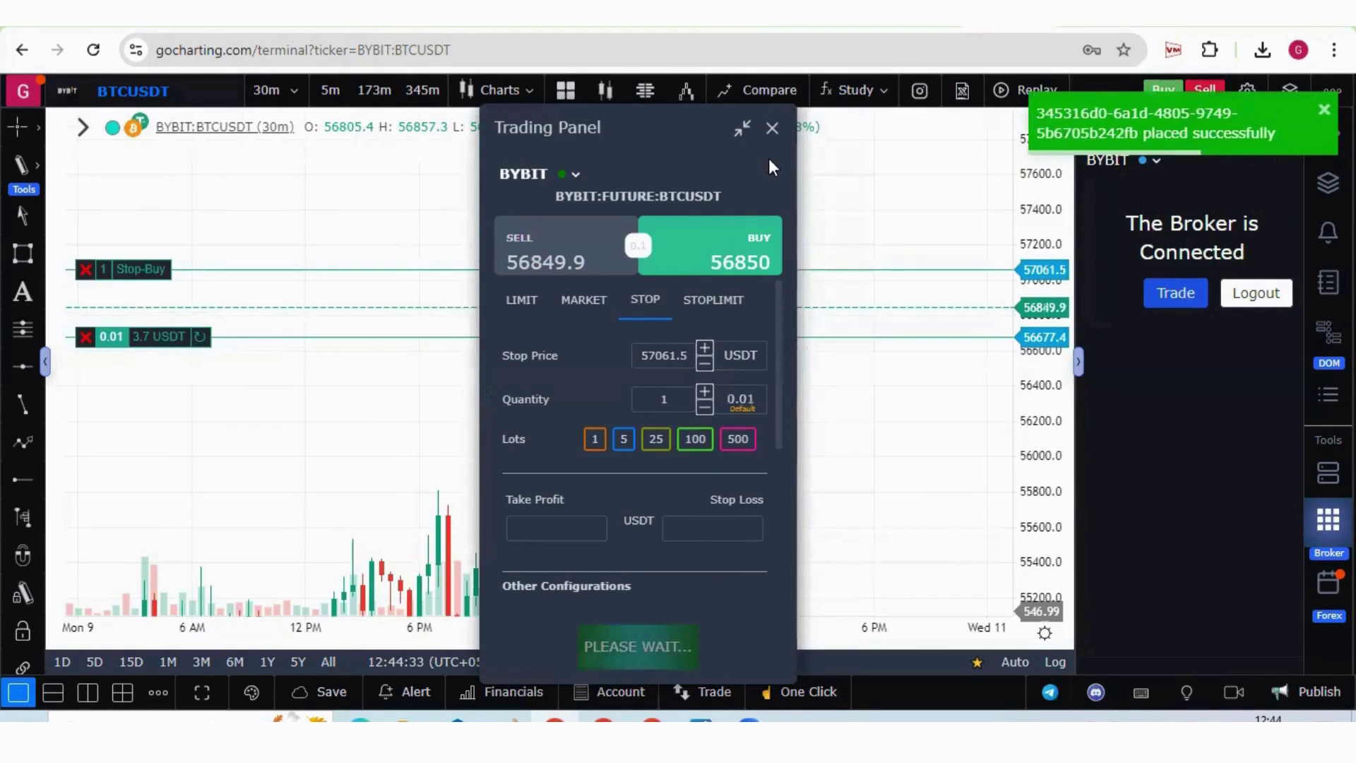
left_click(772, 129)
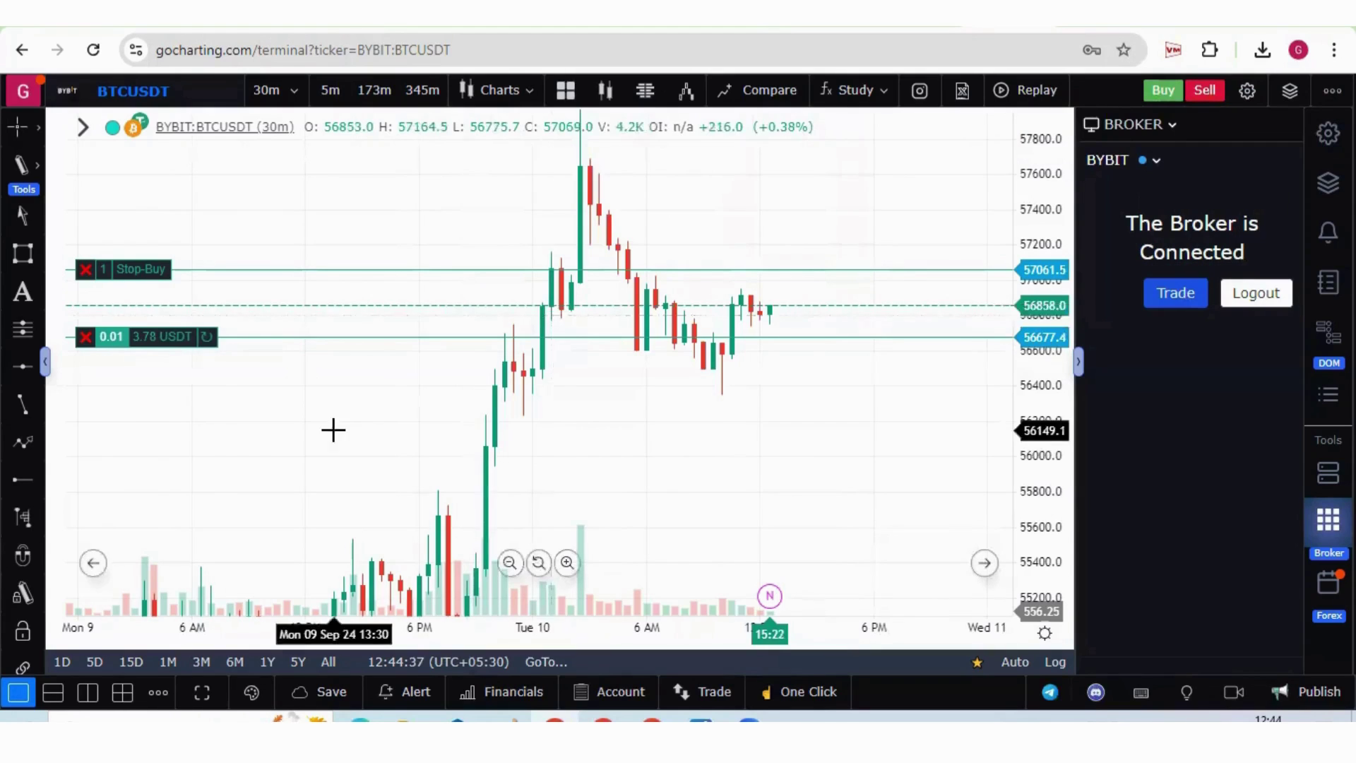
left_click(84, 270)
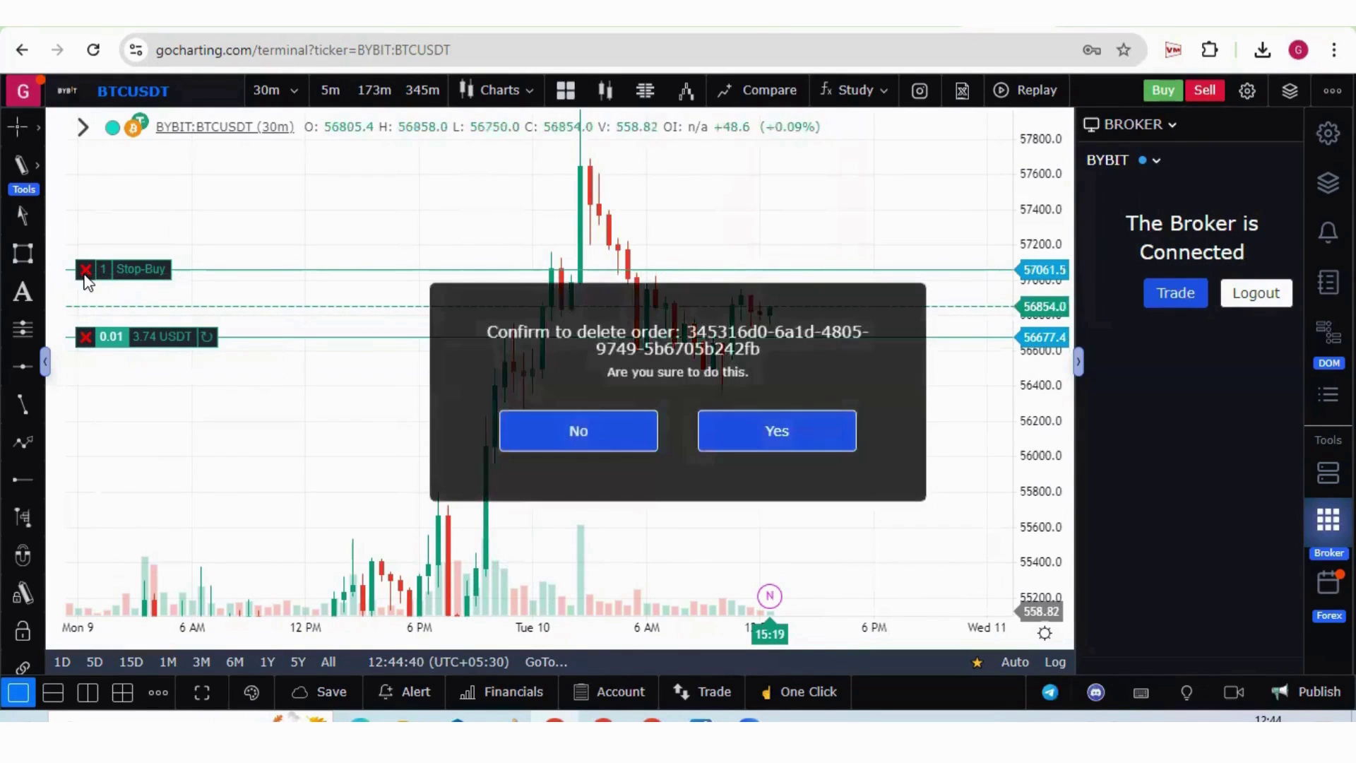
left_click(748, 444)
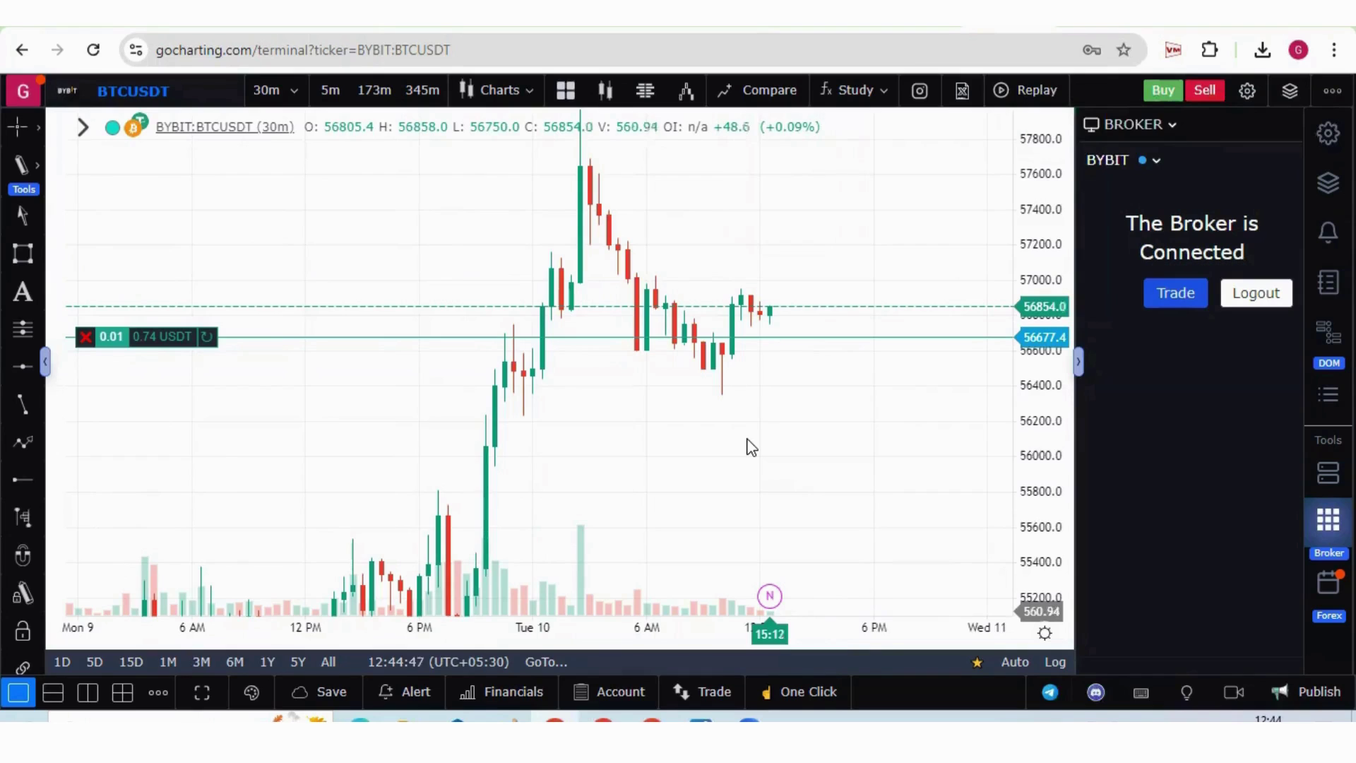
Step: Review the Bybit account's order history and open positions, and close the transactions view
left_click(626, 703)
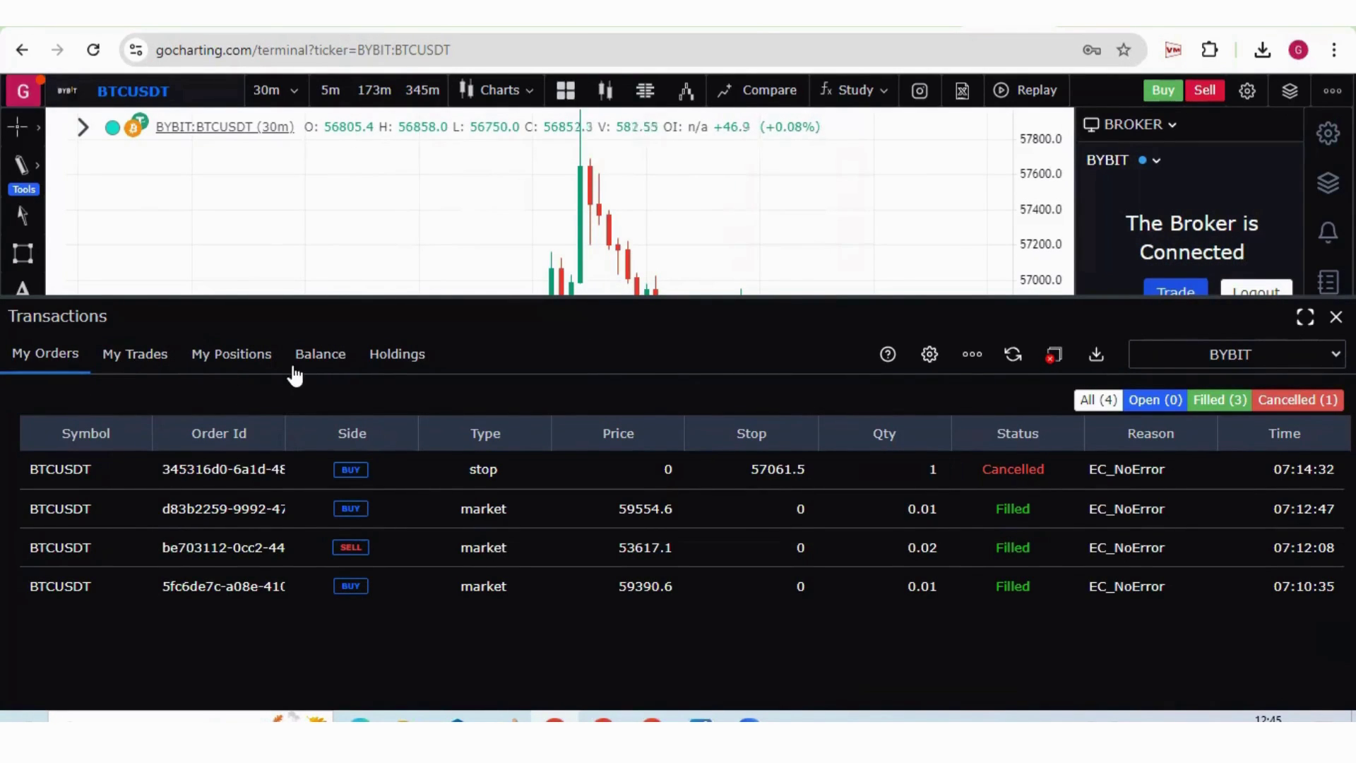
left_click(229, 356)
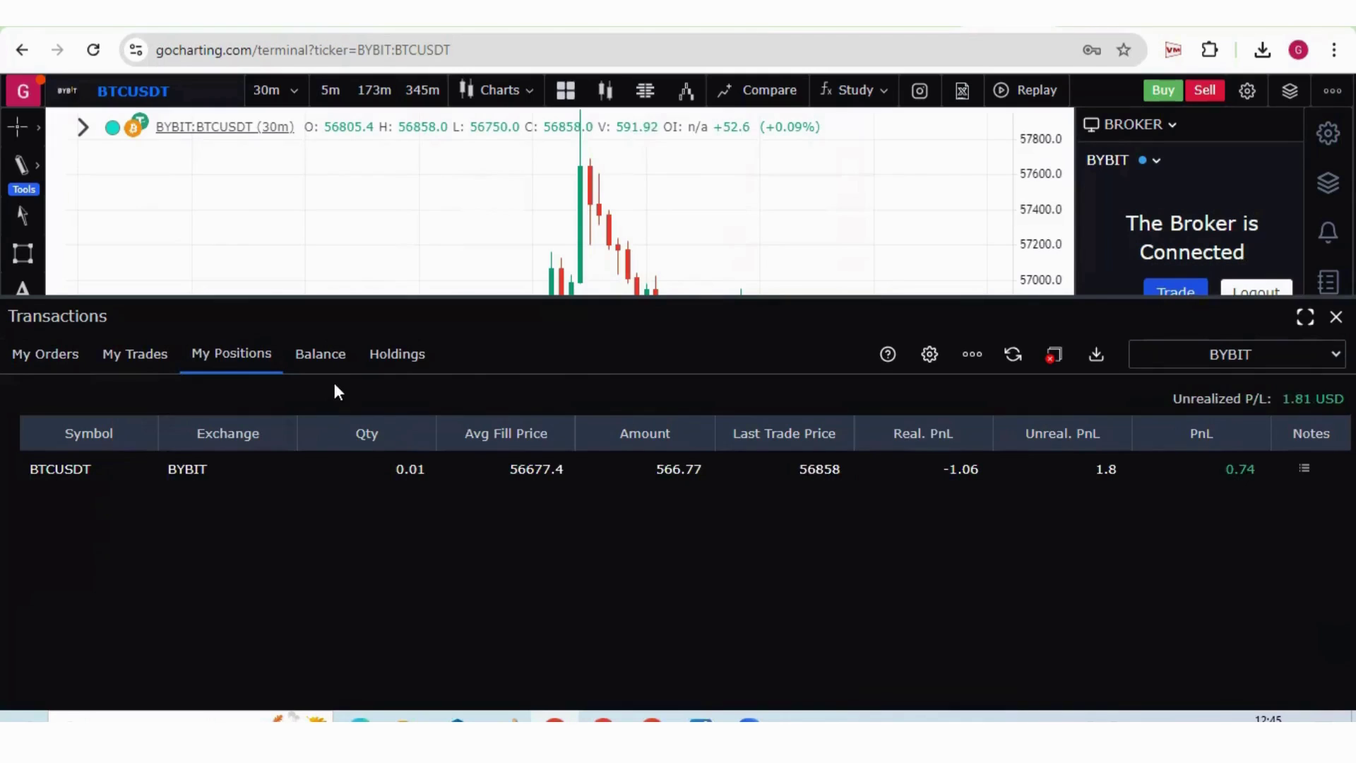
left_click(45, 354)
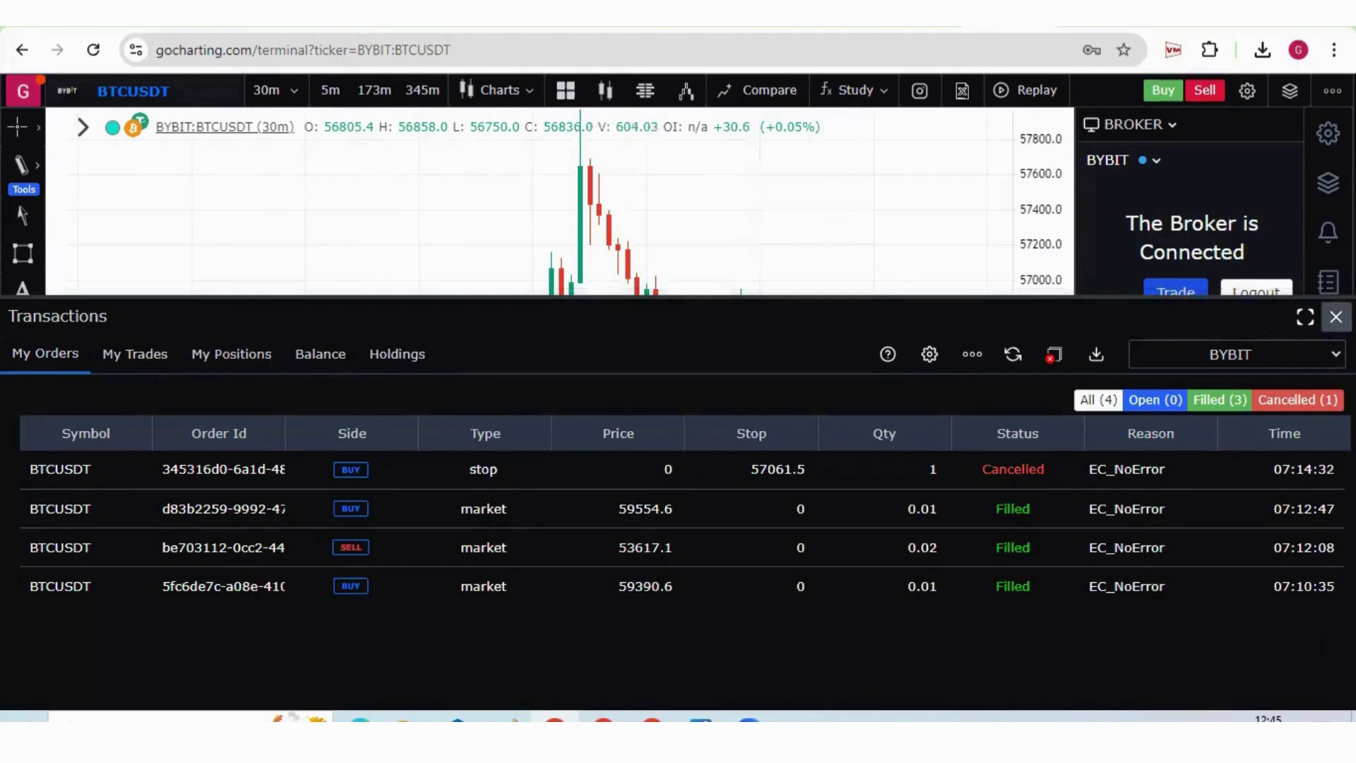
left_click(1335, 316)
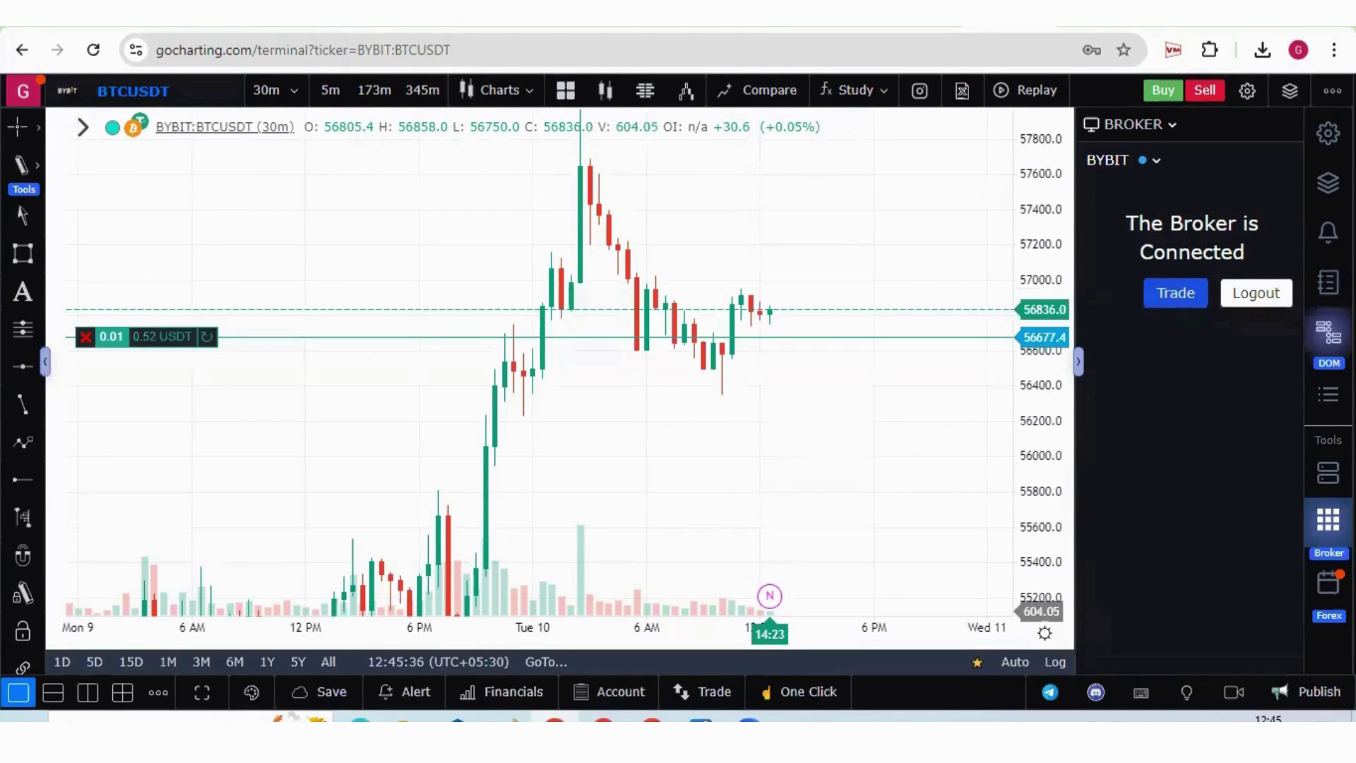